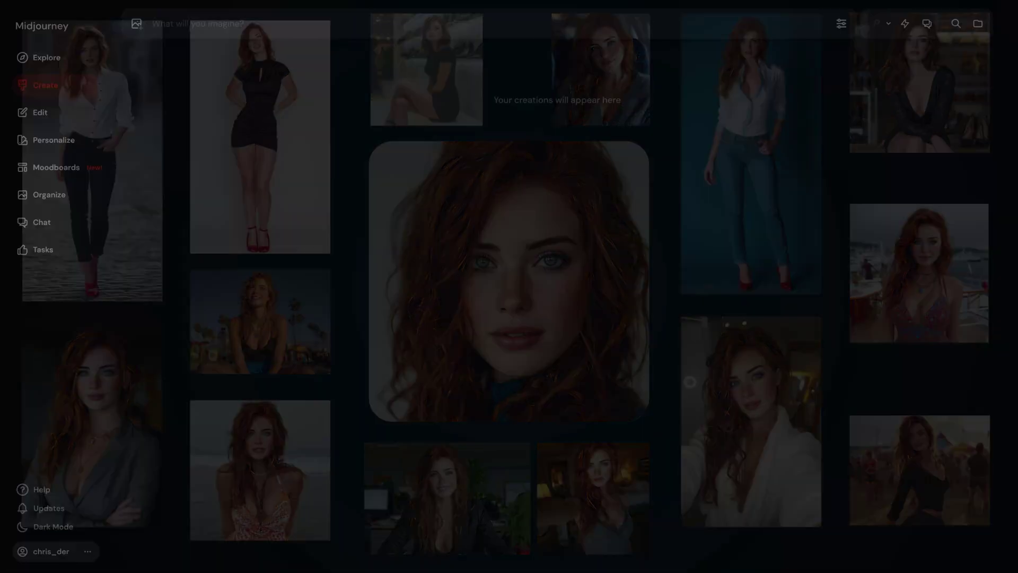
# Generate portraits from the pasted professional-photo prompt of a 25-year-old woman, postponing personalization
pyautogui.write('Professional photo of a woman, 25 years old.')
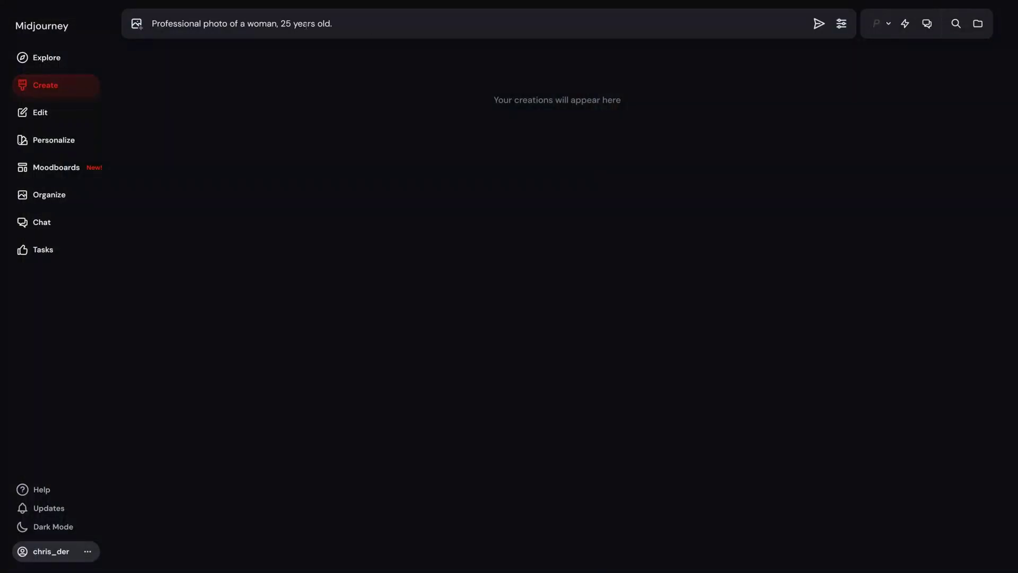
pyautogui.press('Return')
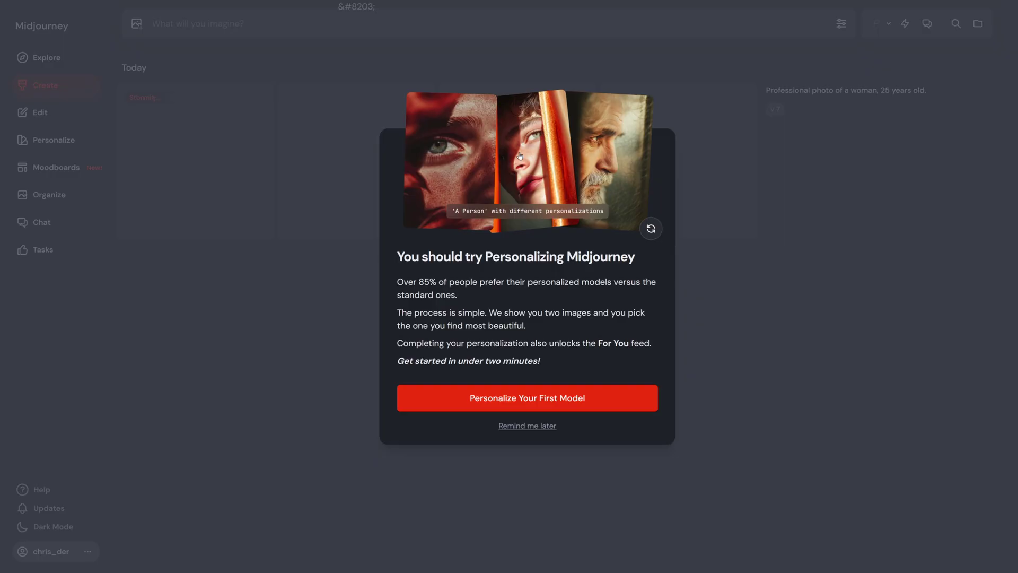
pyautogui.click(527, 425)
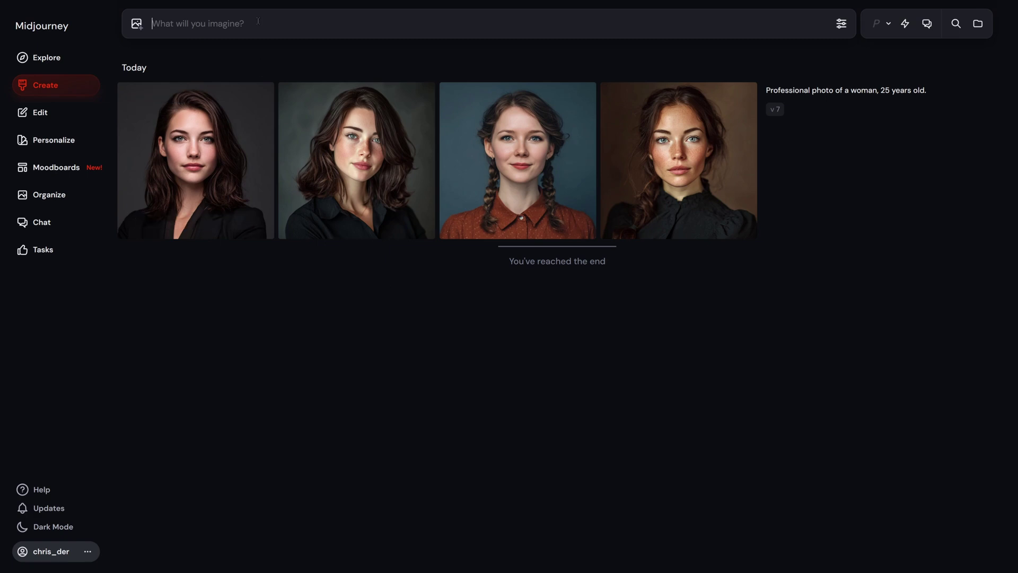
# Regenerate the same prompt with 'with blue eyes' added after 'woman'
pyautogui.write('Professional photo of a woman, 25 years old.')
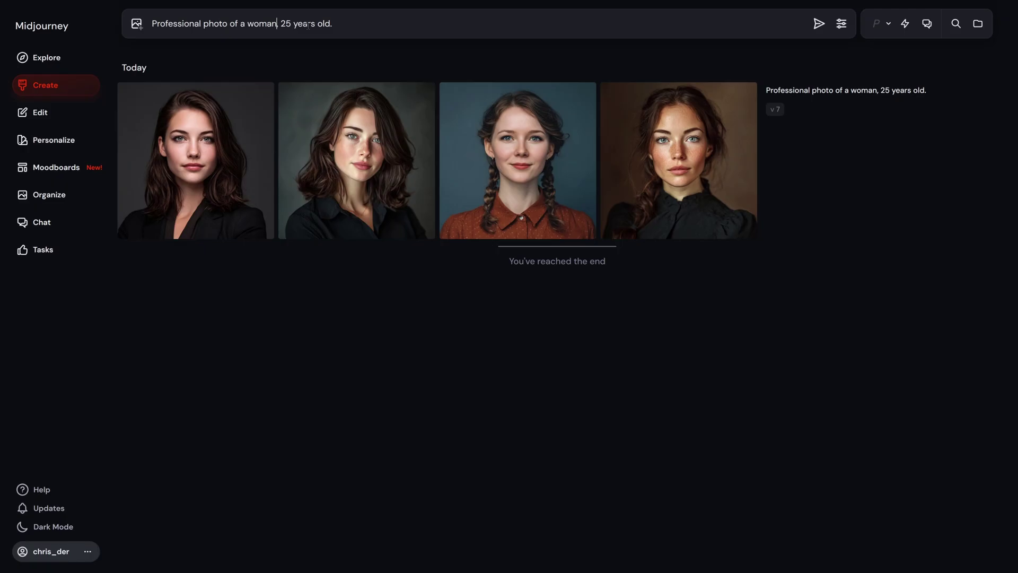
pyautogui.press('Delete')
pyautogui.write('with blue ex')
pyautogui.write('es')
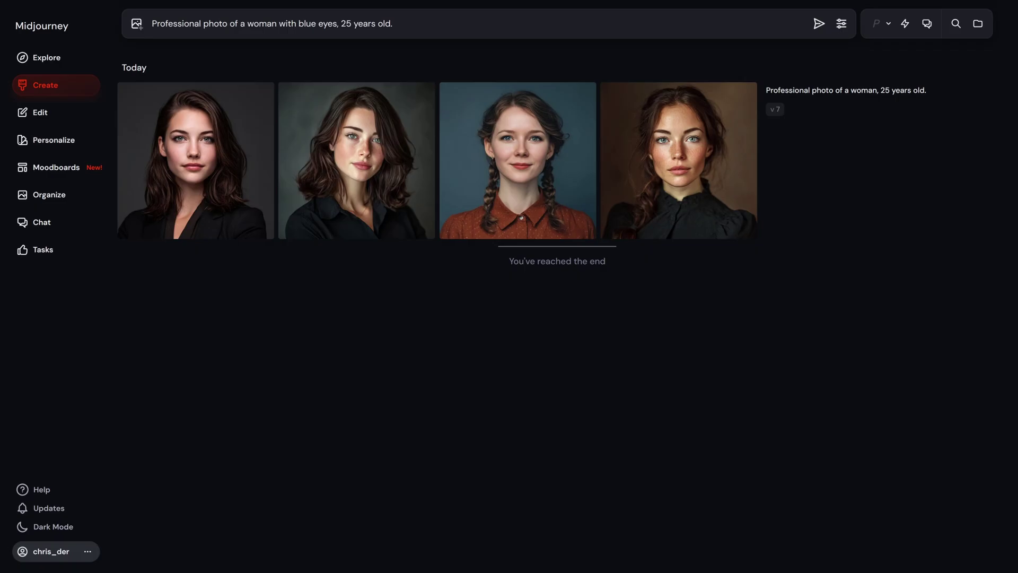
pyautogui.press('Return')
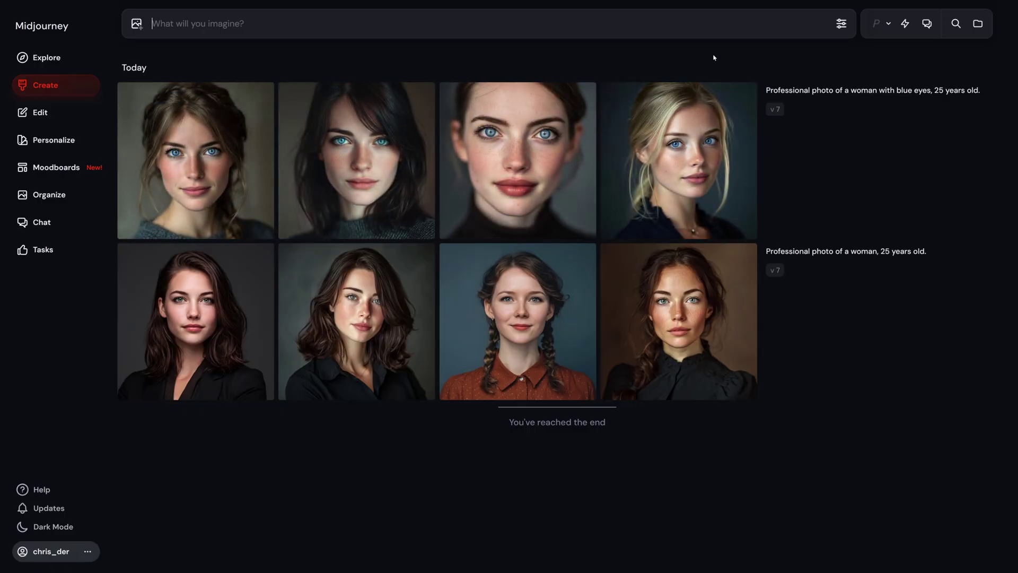
# Reuse the blue-eyes prompt, insert 'seductive' before 'blue eyes', and generate new portraits
pyautogui.moveTo(841, 161)
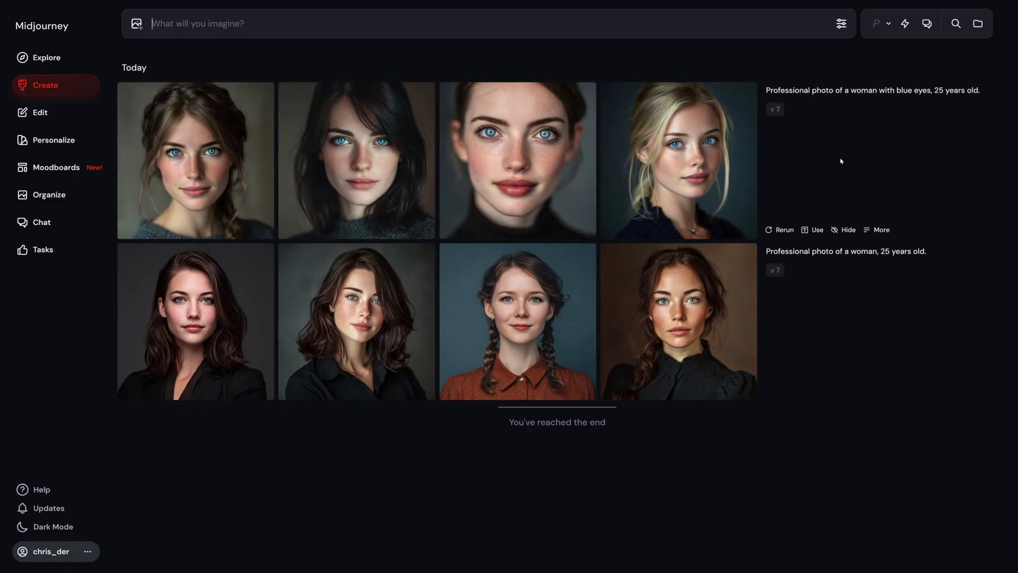
pyautogui.click(815, 229)
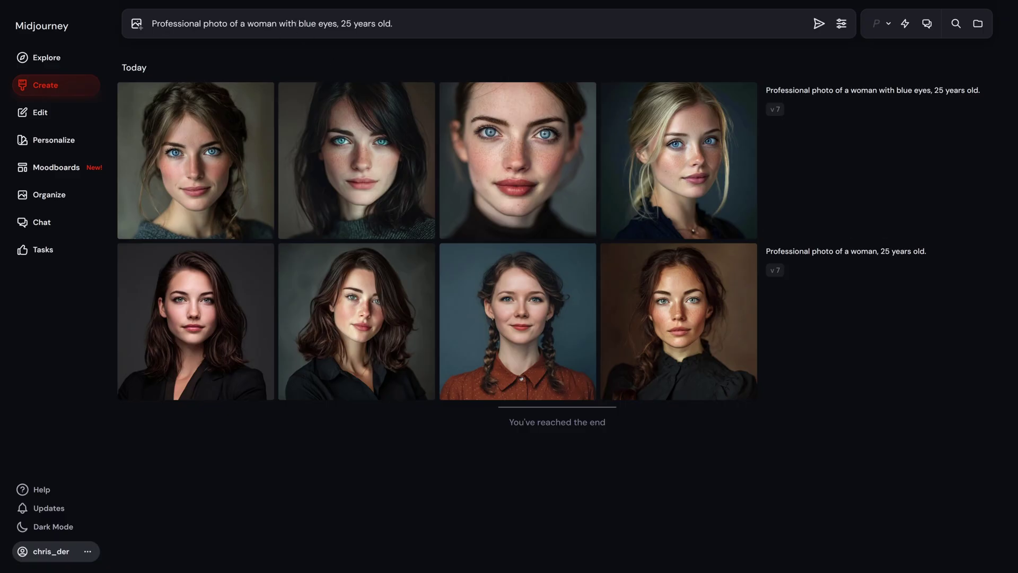
pyautogui.write('seducti')
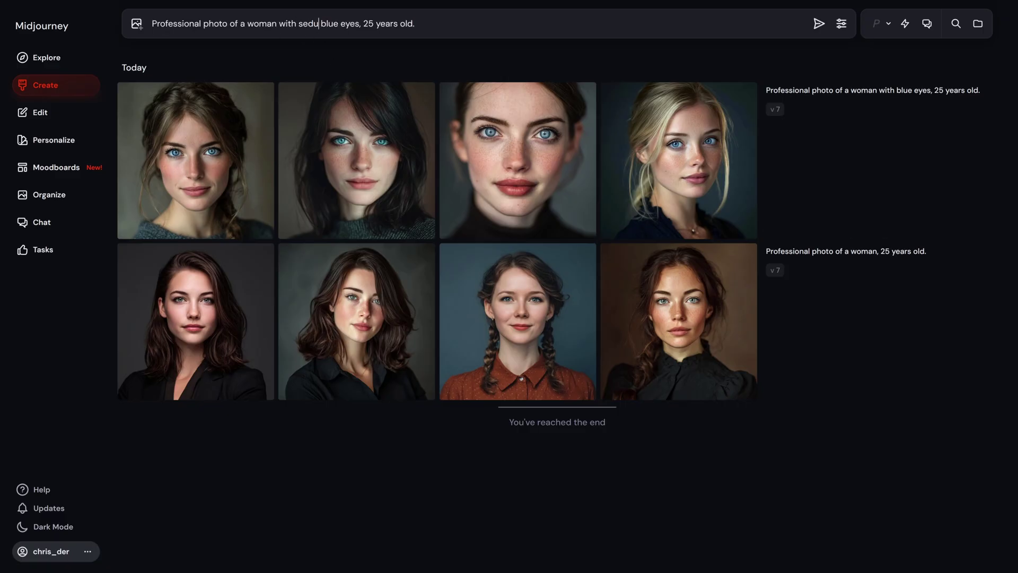
pyautogui.write('ve')
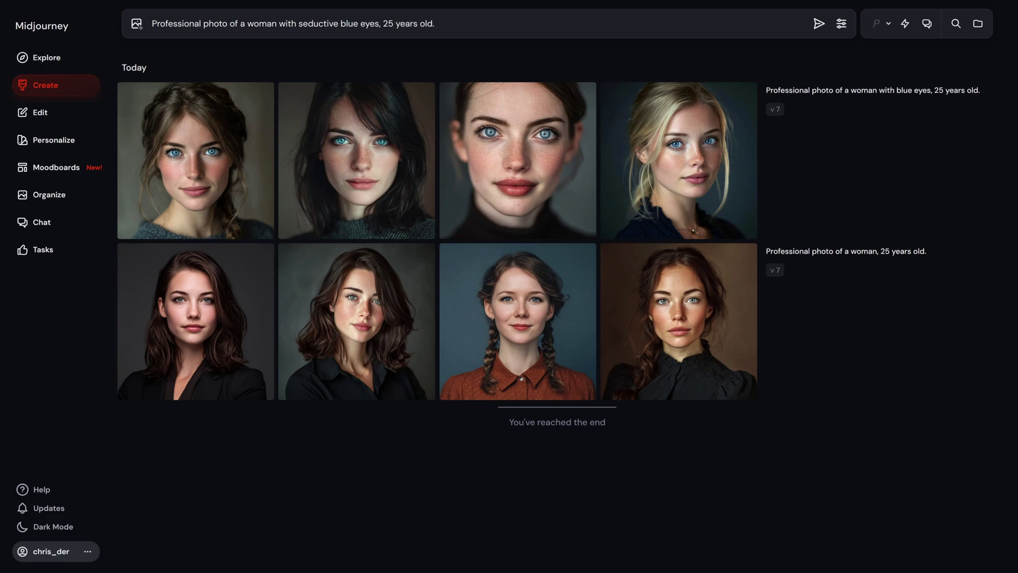
pyautogui.press('Return')
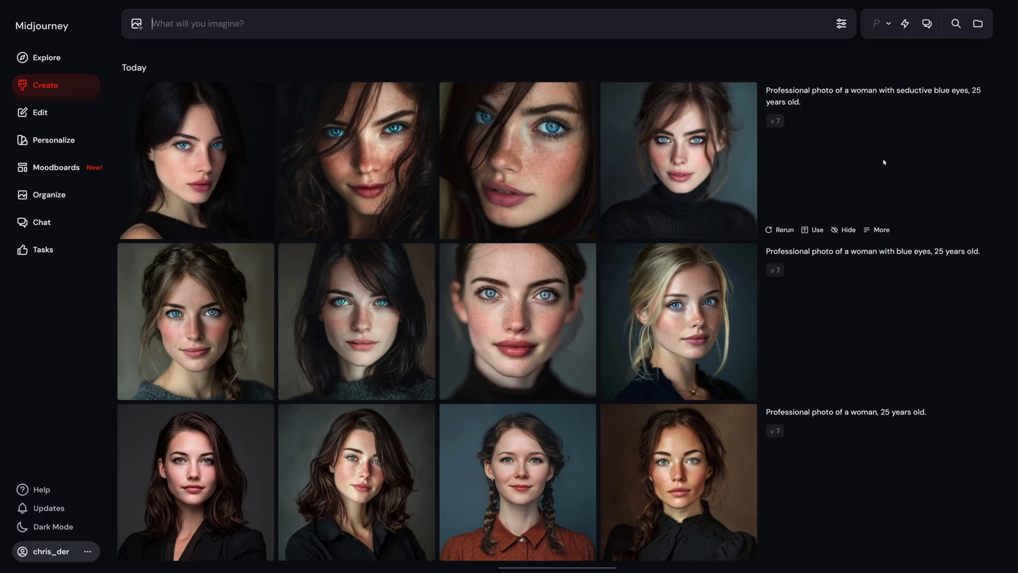
# Reuse the seductive-blue-eyes prompt with 'and red hair' added and generate it
pyautogui.click(817, 231)
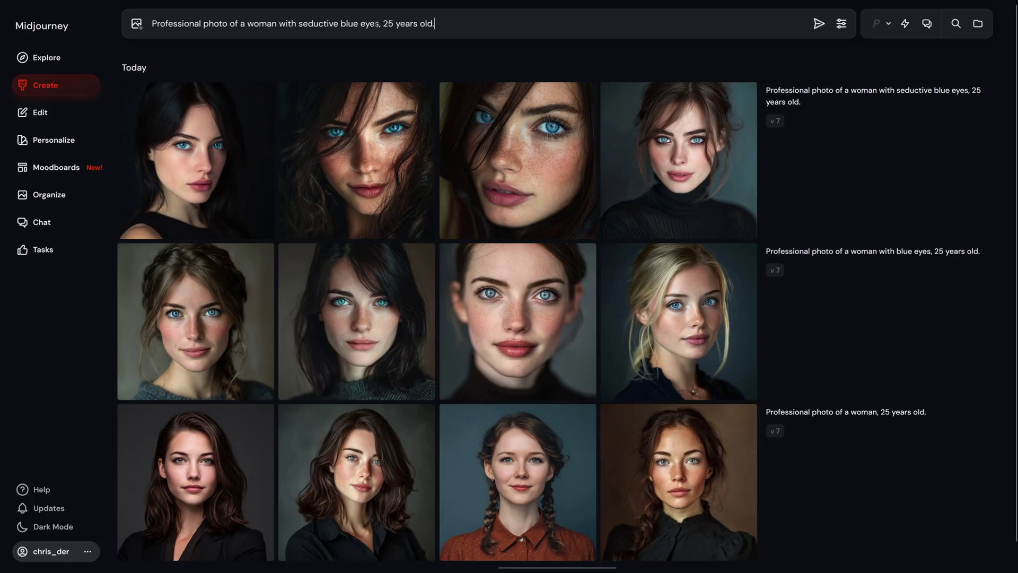
pyautogui.write('and red hair')
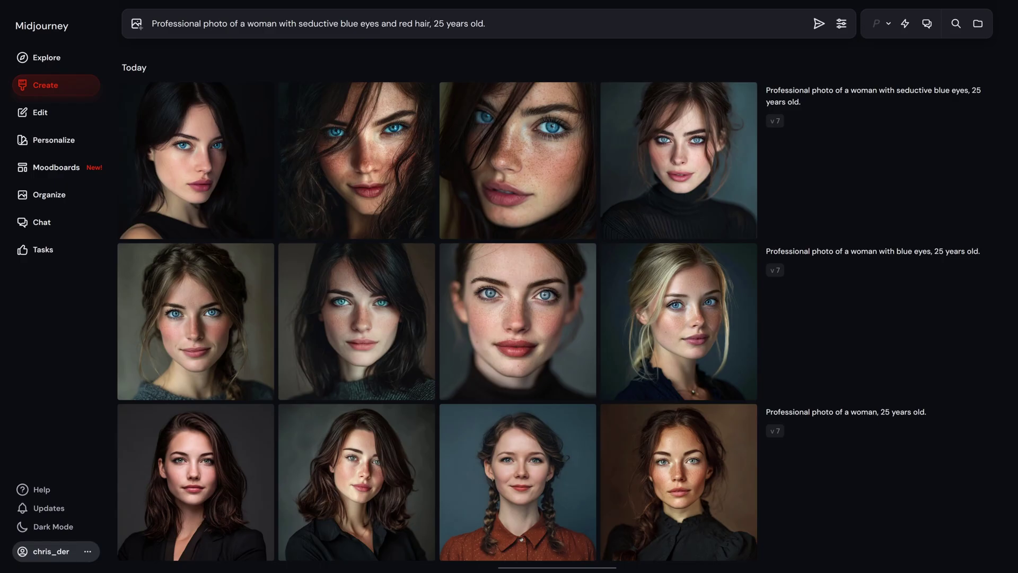
pyautogui.press('Return')
# Generate brown-hair and black-hair variations by swapping the hair colour word
pyautogui.doubleClick(411, 23)
pyautogui.write('brown')
pyautogui.press('Return')
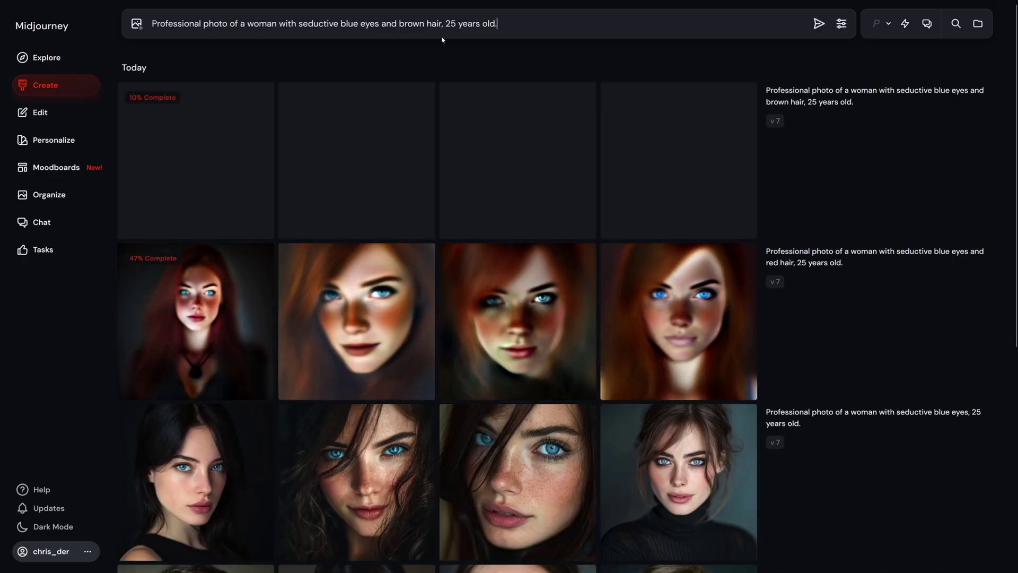
pyautogui.doubleClick(411, 23)
pyautogui.write('black')
pyautogui.press('Return')
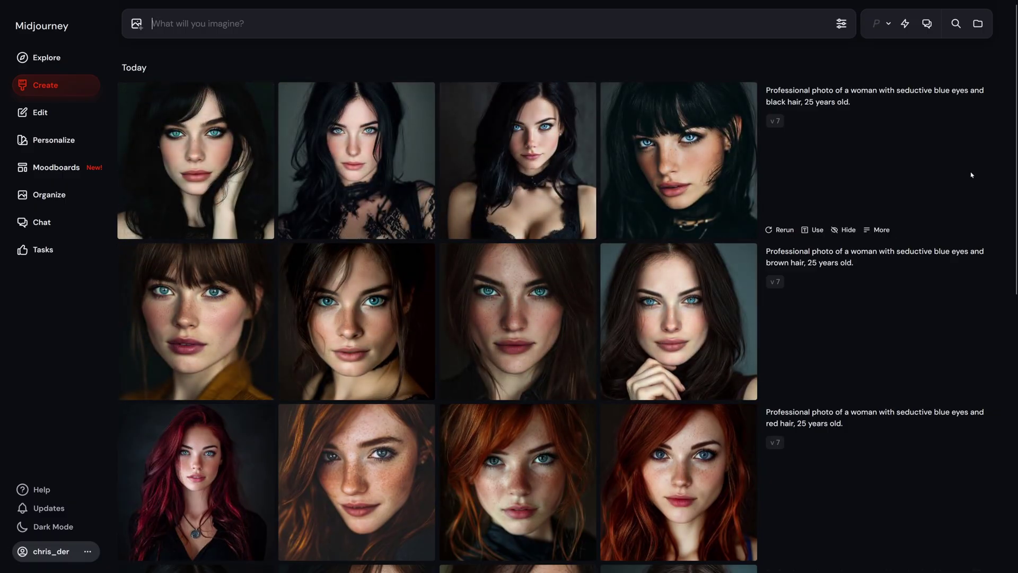
# Hide the black- and brown-hair result sets and reload the red-hair prompt
pyautogui.click(846, 231)
pyautogui.click(846, 231)
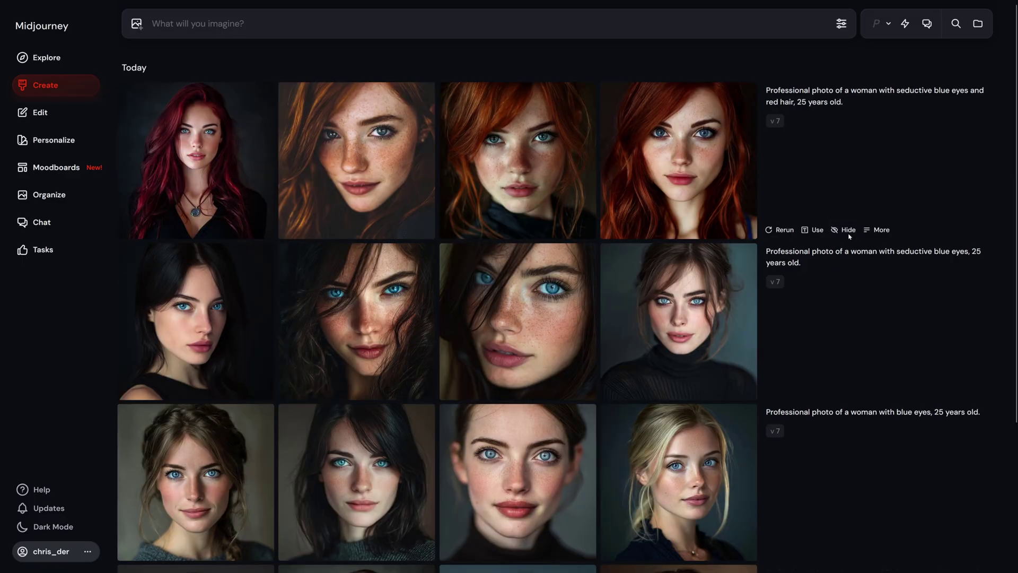
pyautogui.moveTo(845, 230)
pyautogui.click(812, 230)
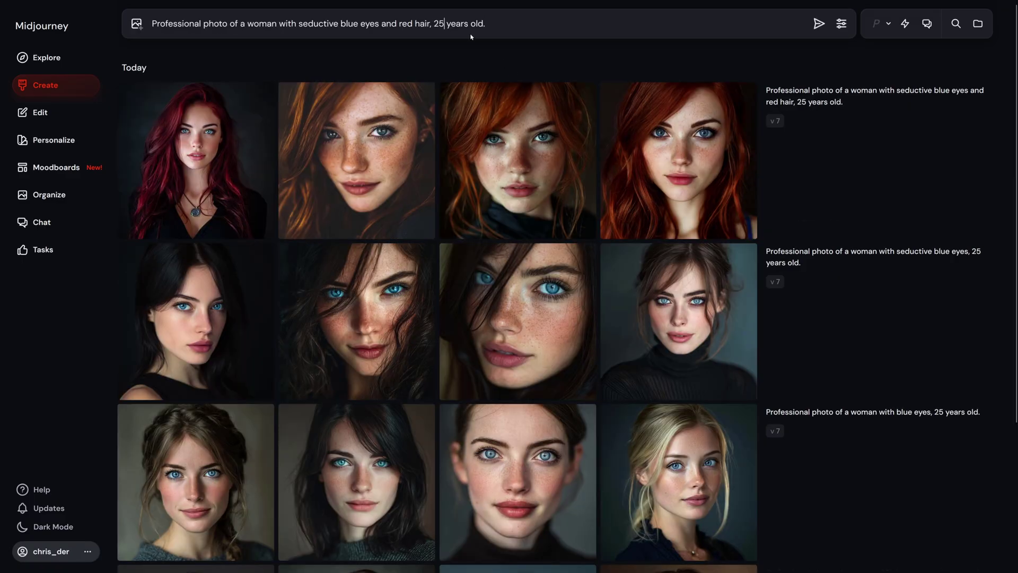
# Generate the red-haired woman at 35 years old, then at 20 years old
pyautogui.write('35')
pyautogui.press('Return')
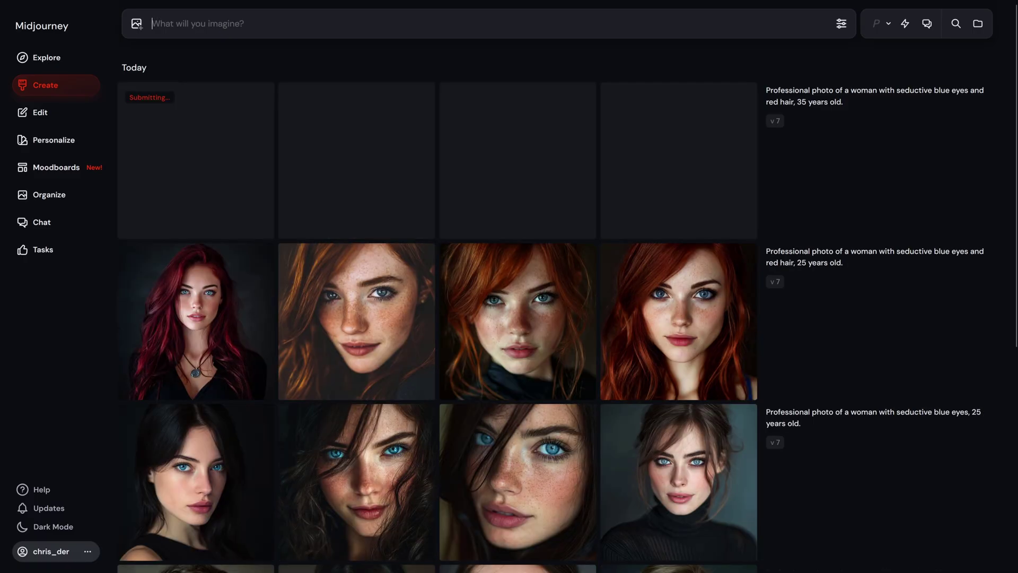
pyautogui.moveTo(769, 212)
pyautogui.click(812, 231)
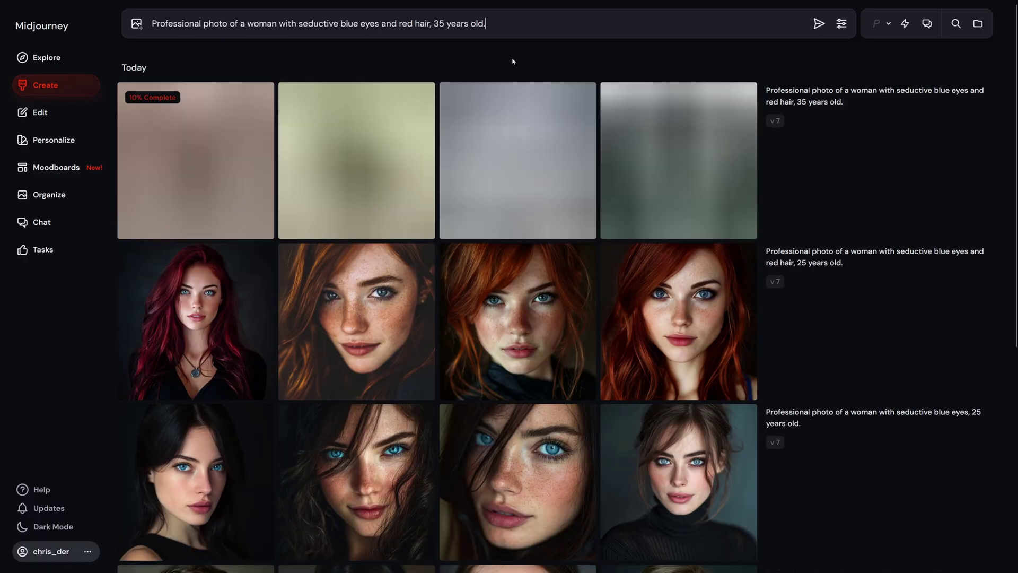
pyautogui.click(449, 23)
pyautogui.press('BackSpace')
pyautogui.write('20')
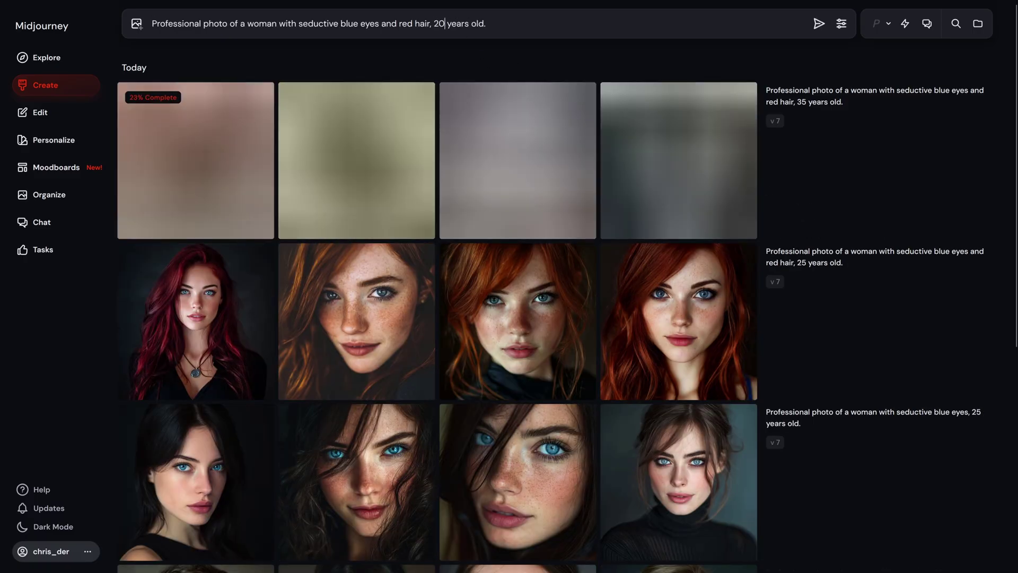
pyautogui.press('Return')
# Hide the 20-year and 35-year result sets
pyautogui.moveTo(939, 157)
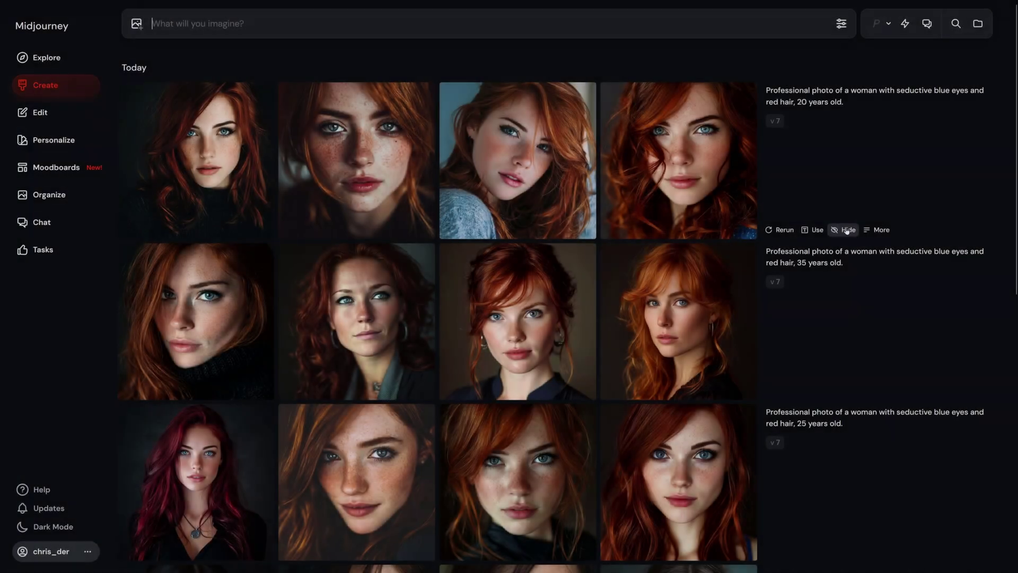
pyautogui.click(845, 230)
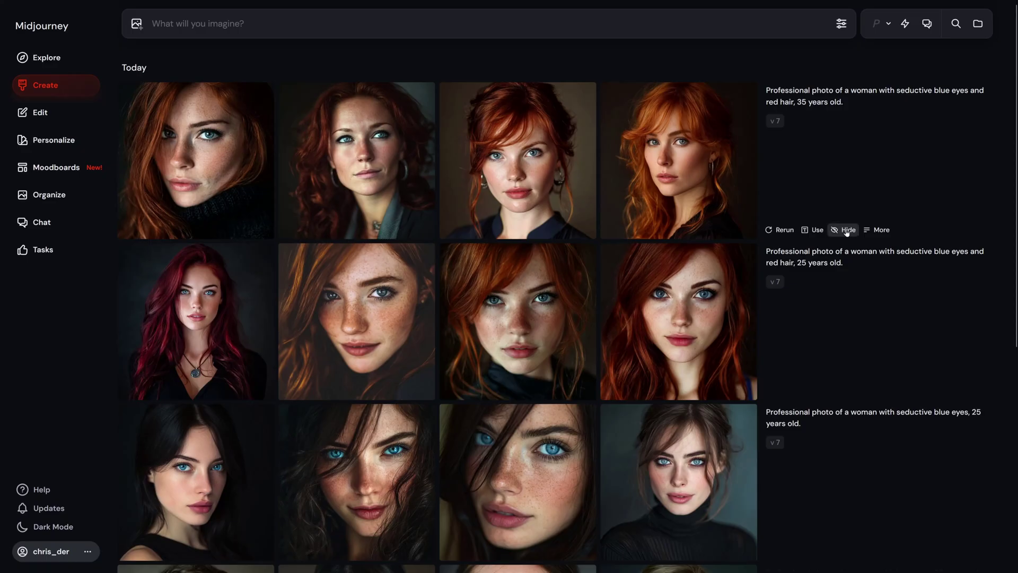
pyautogui.click(846, 231)
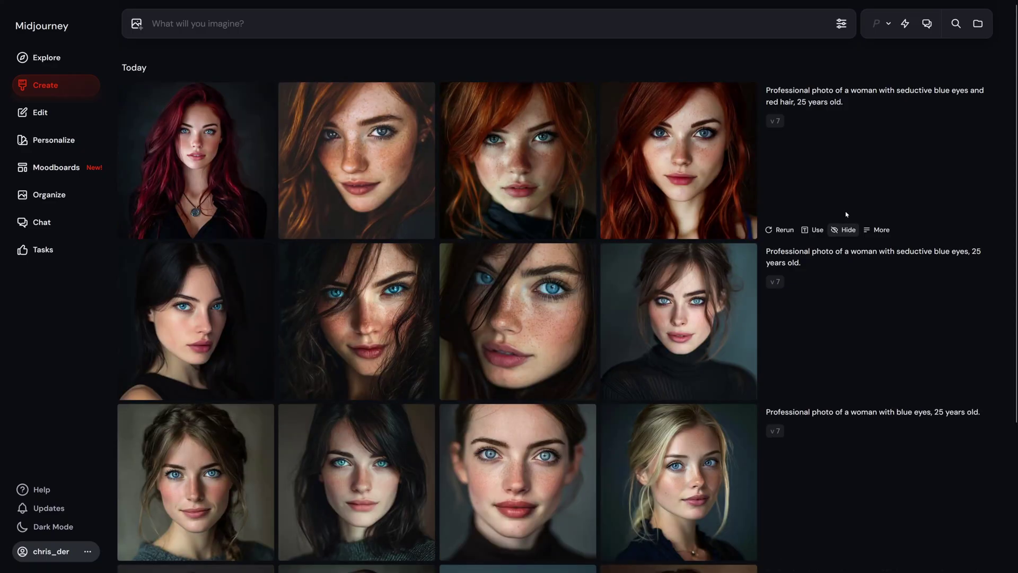
# Reuse the red-hair prompt with 'attractive' inserted before 'woman' and submit it
pyautogui.click(817, 230)
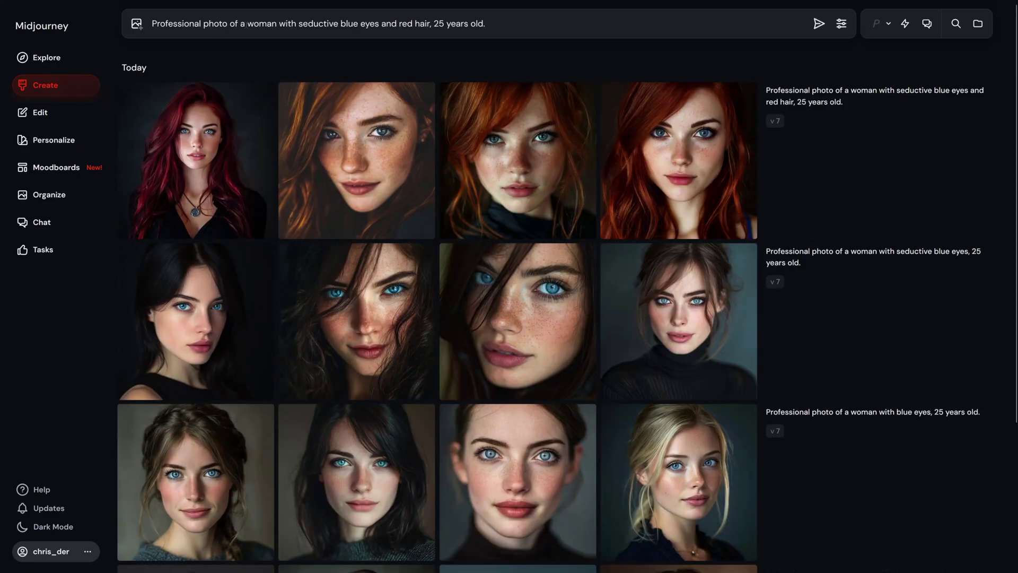
pyautogui.write('attract')
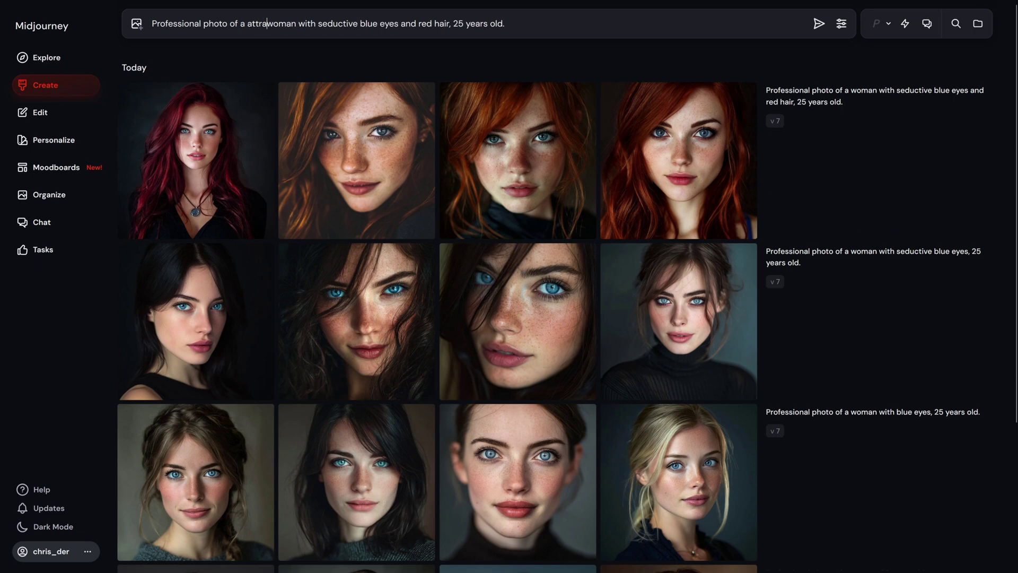
pyautogui.write('ive')
pyautogui.press('Return')
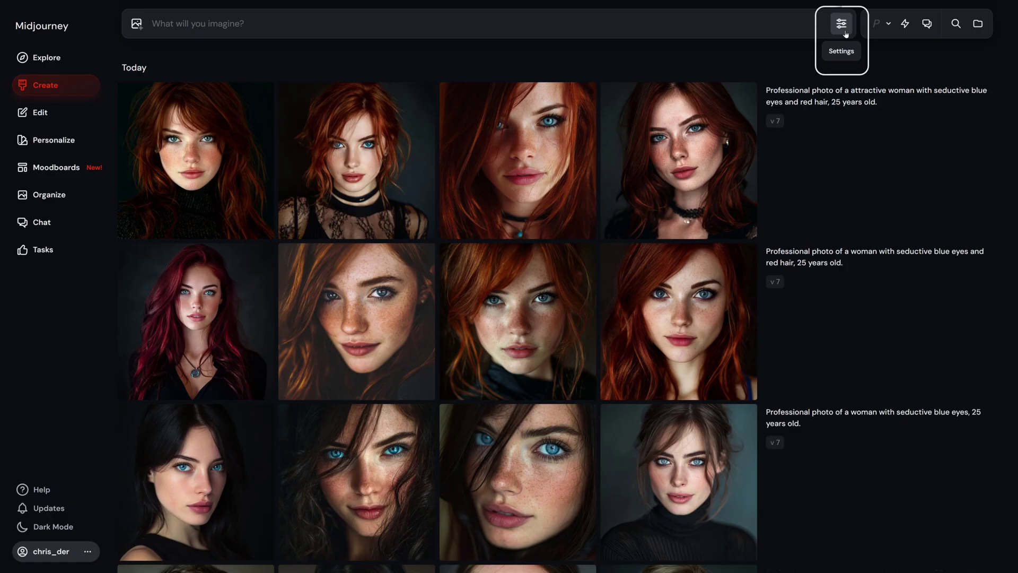
# Open the generation settings to adjust stylize for the light-background camera prompts
pyautogui.click(846, 34)
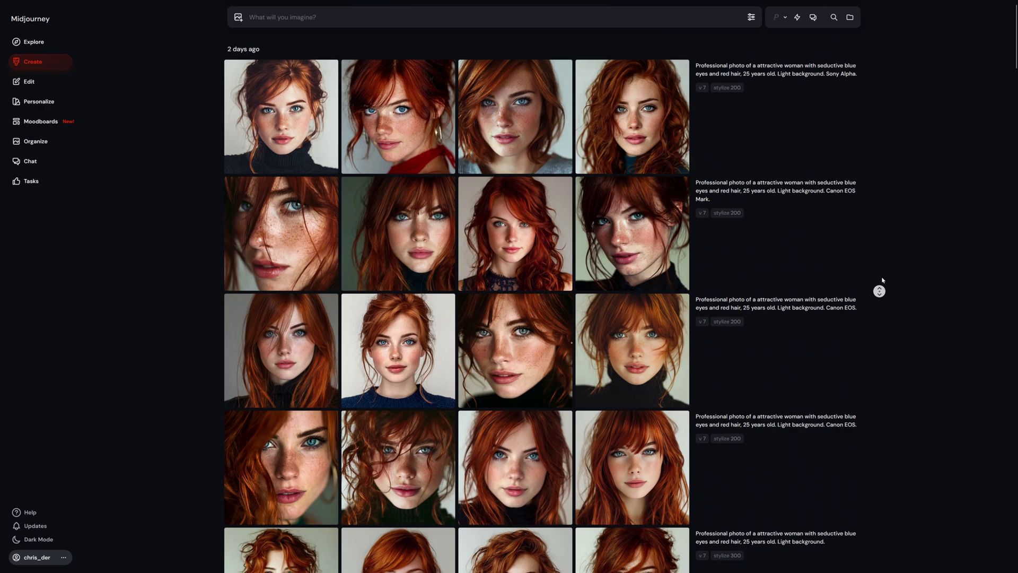
# Make a Subtle upscale of the fourth Sony Alpha red-haired portrait
pyautogui.middleClick(883, 280)
pyautogui.click(660, 113)
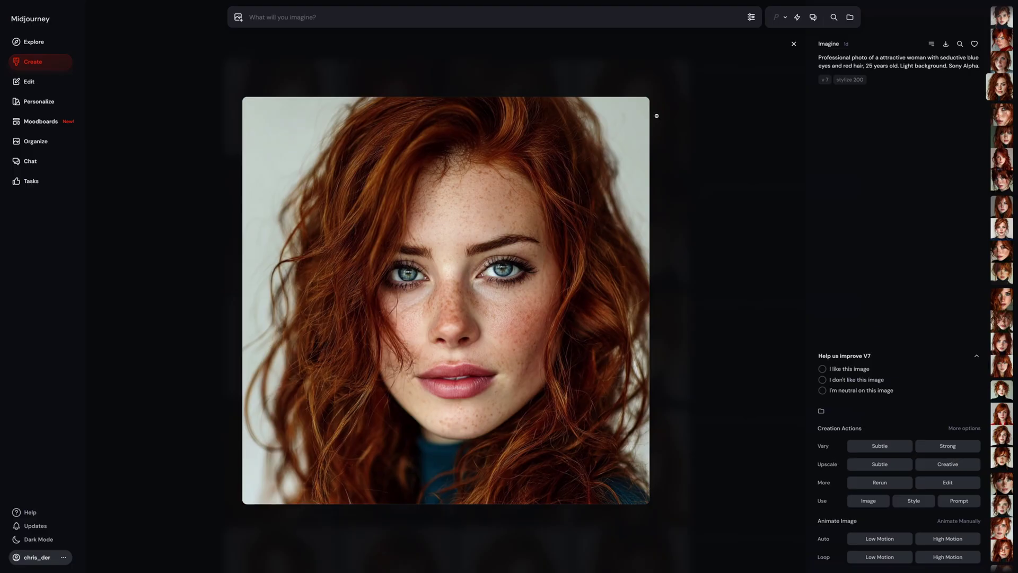
pyautogui.click(881, 465)
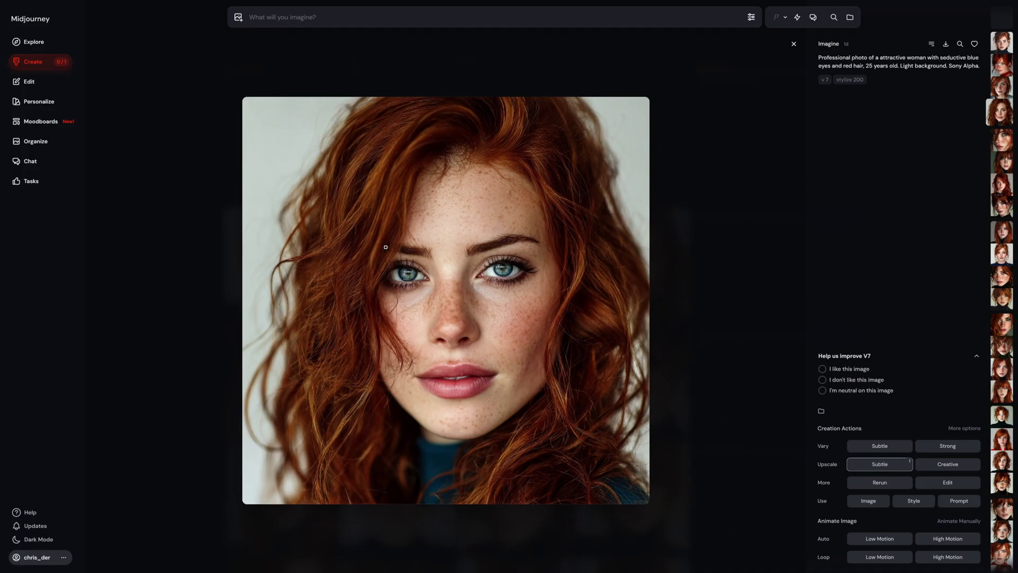
pyautogui.click(34, 62)
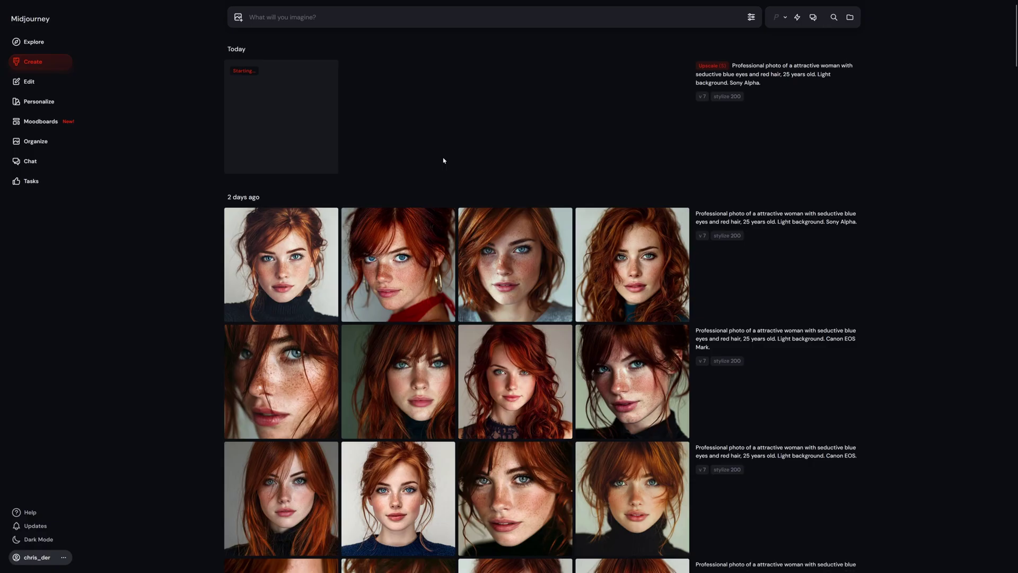
# Download the upscaled portrait as a PNG into the characters folder
pyautogui.click(270, 98)
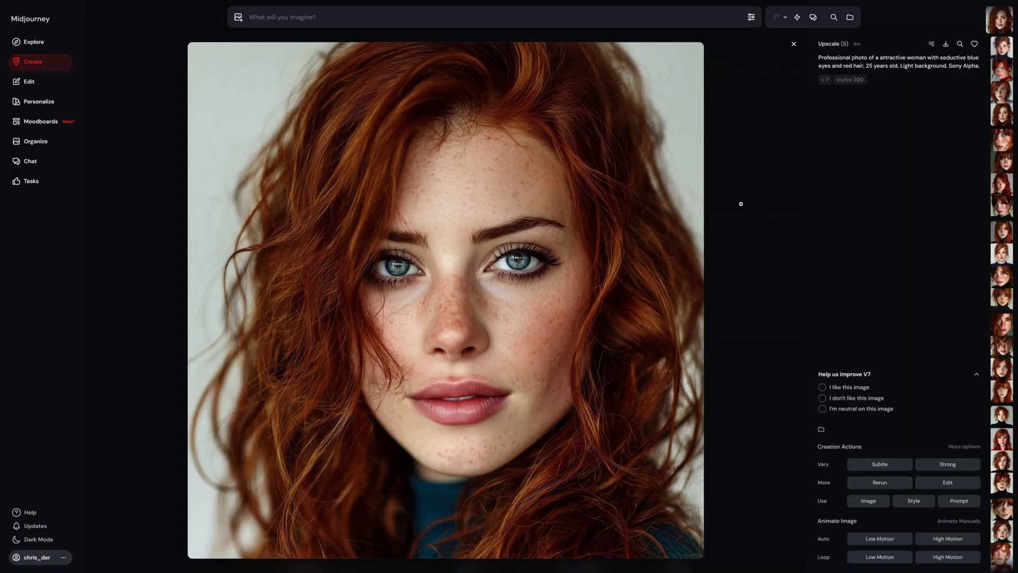
pyautogui.click(946, 45)
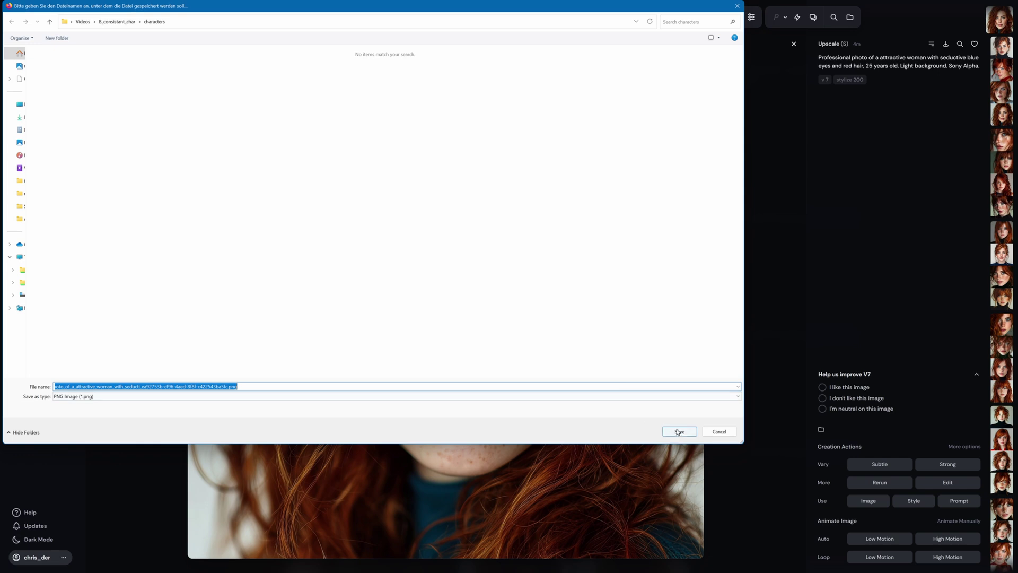
pyautogui.click(679, 432)
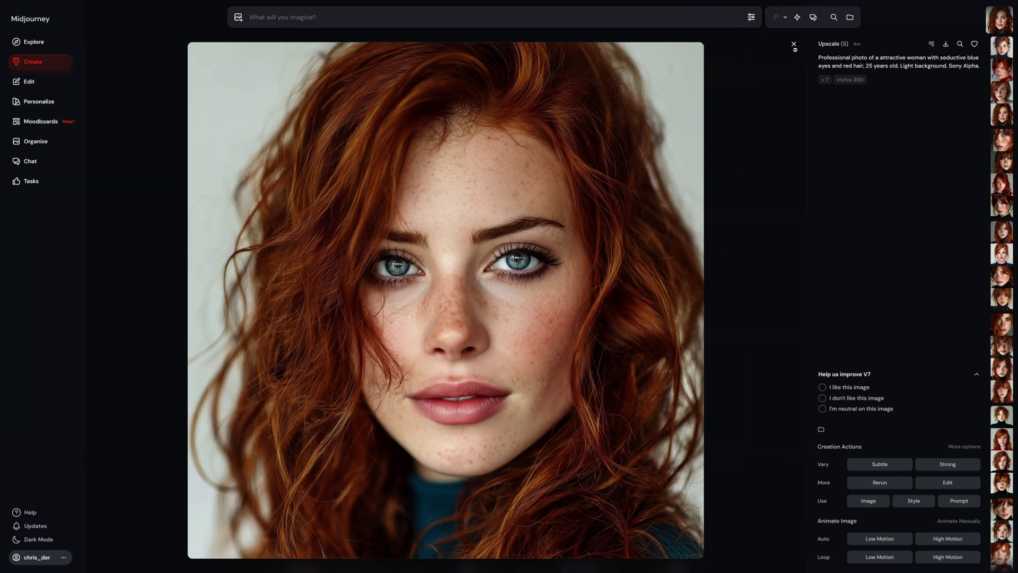
# Submit the gray-cardigan plane selfie prompt with --raw --stylize 200 twice
pyautogui.click(794, 45)
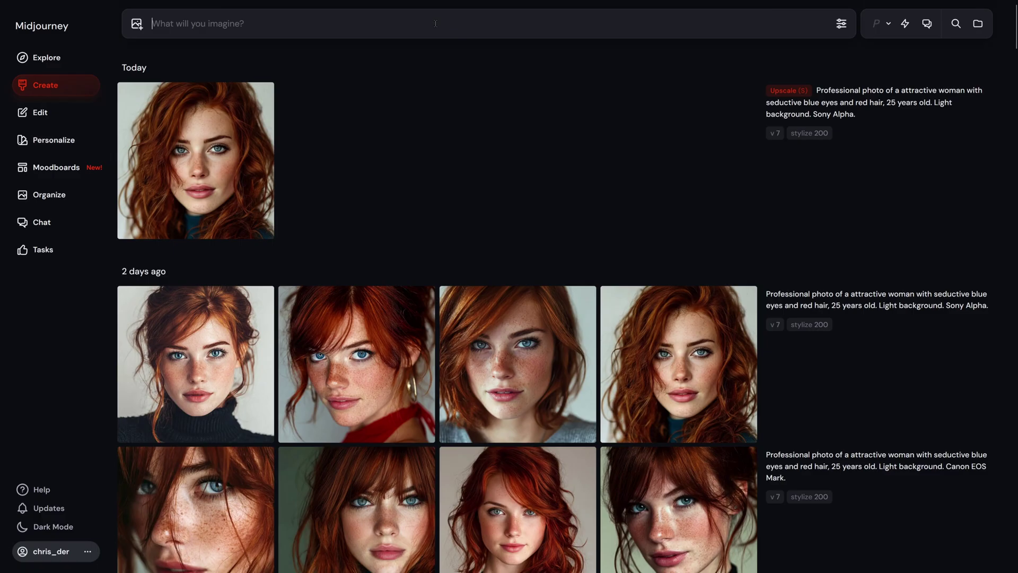
pyautogui.click(457, 16)
pyautogui.write('Selfie of an attractive woman on a plane, wearing a gray cardigan and a delicate necklace, posted to instagram --raw --stylize 200')
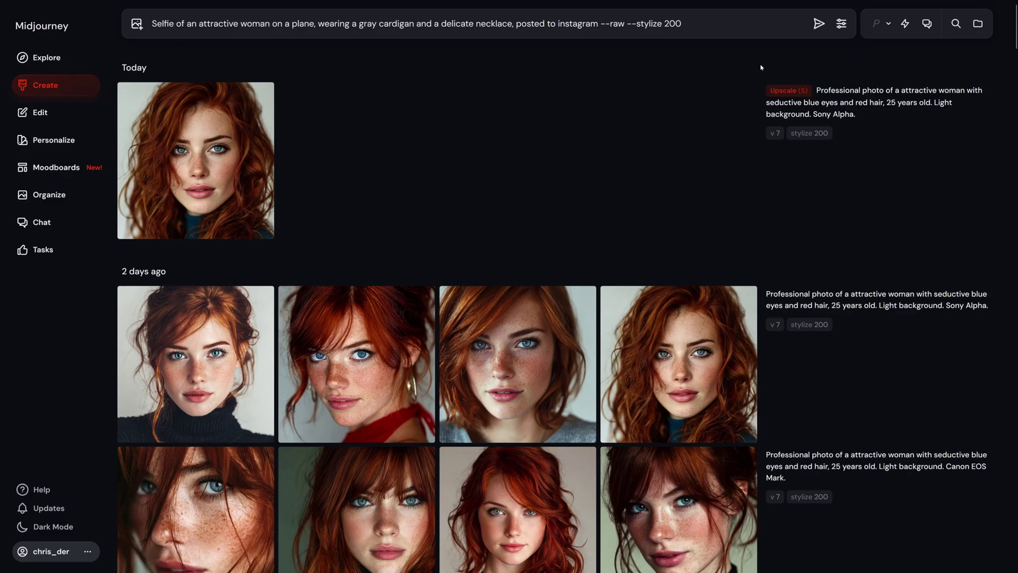
pyautogui.click(818, 26)
pyautogui.write('Selfie of an attractive woman on a plane, wearing a gray cardigan and a delicate necklace, posted to instagram --raw --stylize 200')
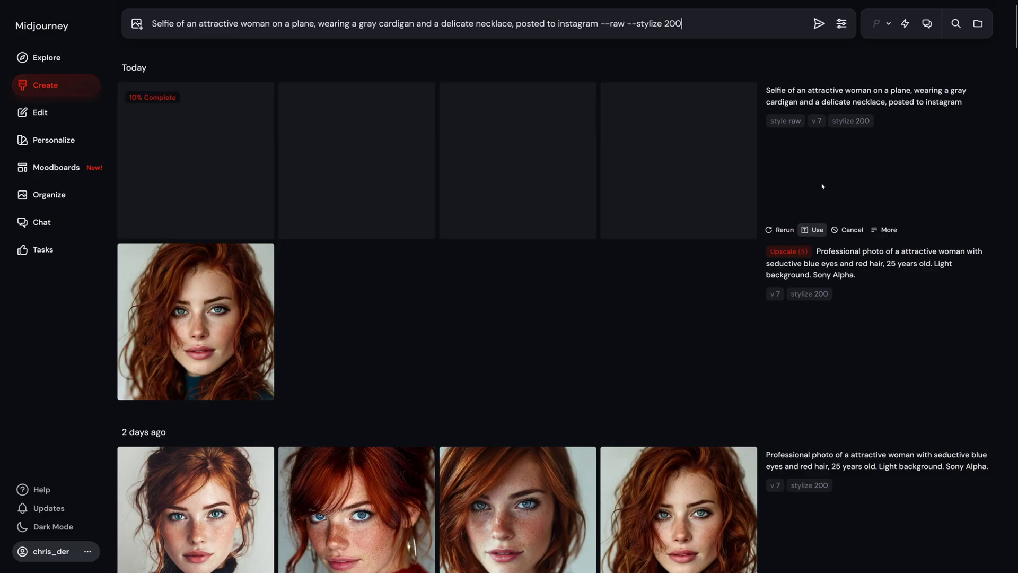
pyautogui.click(820, 25)
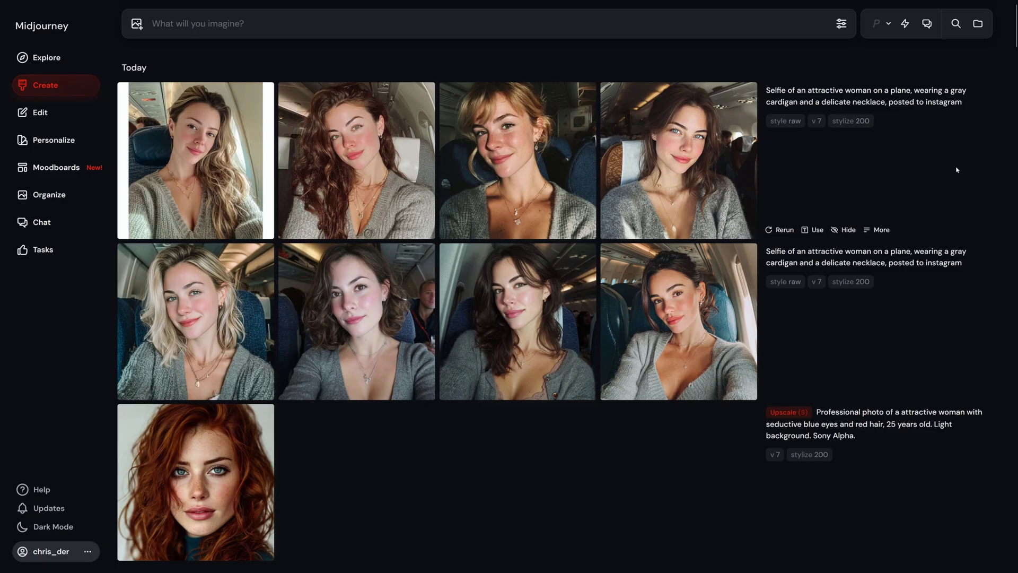
# Reuse the plane selfie prompt with the saved red-haired portrait as omni reference
pyautogui.click(814, 228)
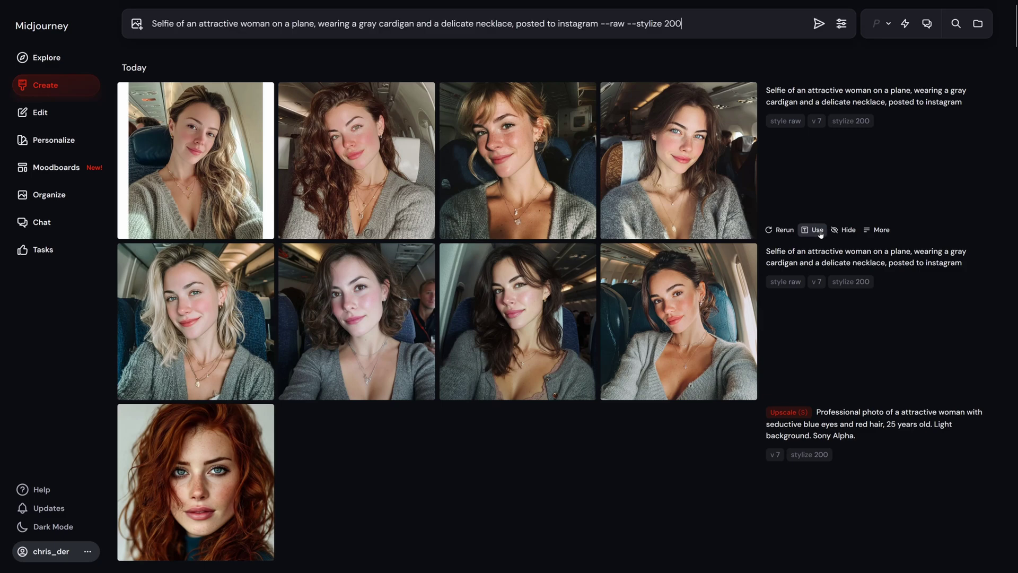
pyautogui.click(136, 24)
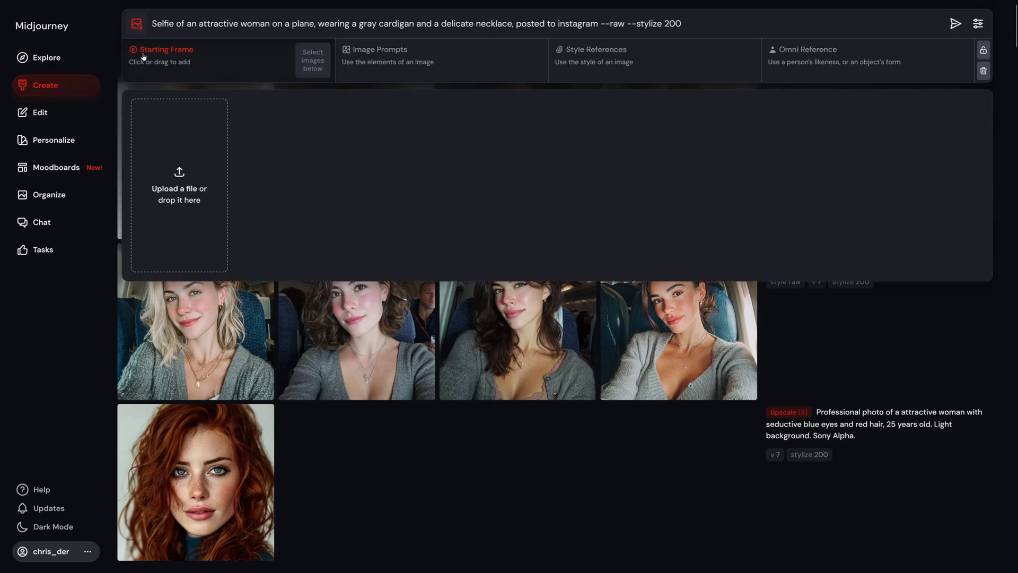
pyautogui.click(182, 189)
pyautogui.doubleClick(72, 103)
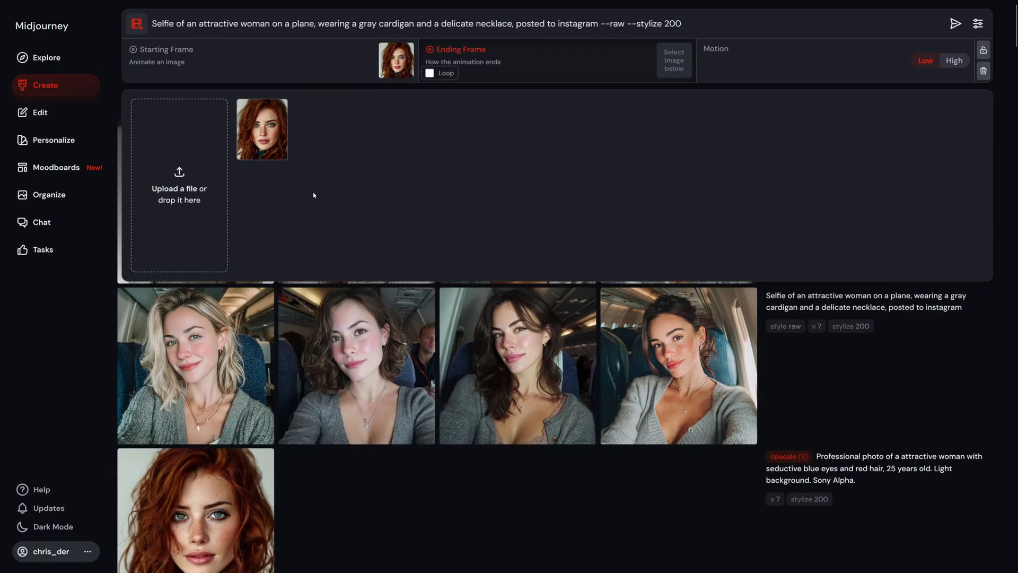
pyautogui.click(255, 122)
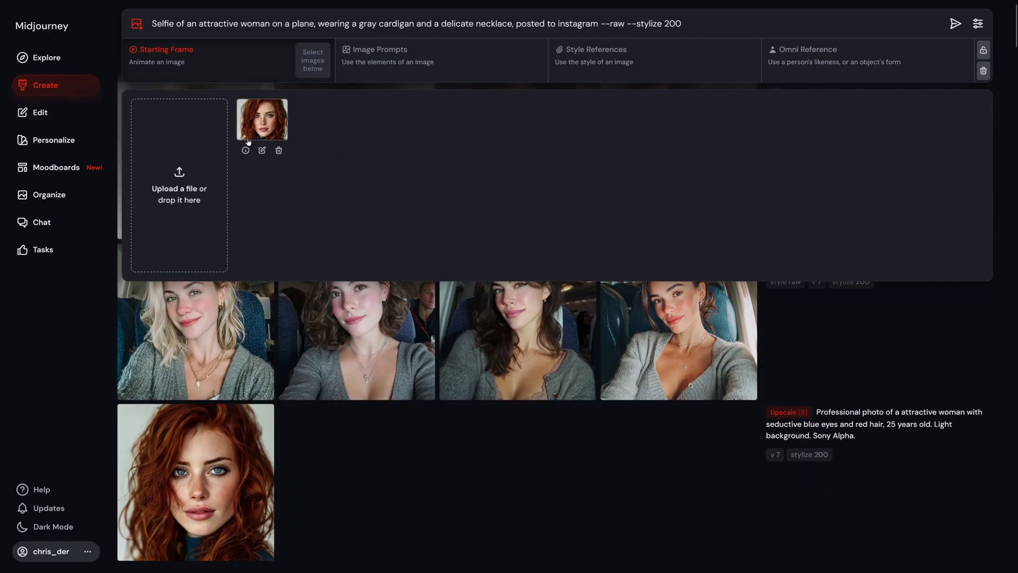
pyautogui.moveTo(254, 122); pyautogui.dragTo(940, 56)
# Submit two omni-reference plane selfie jobs
pyautogui.click(956, 23)
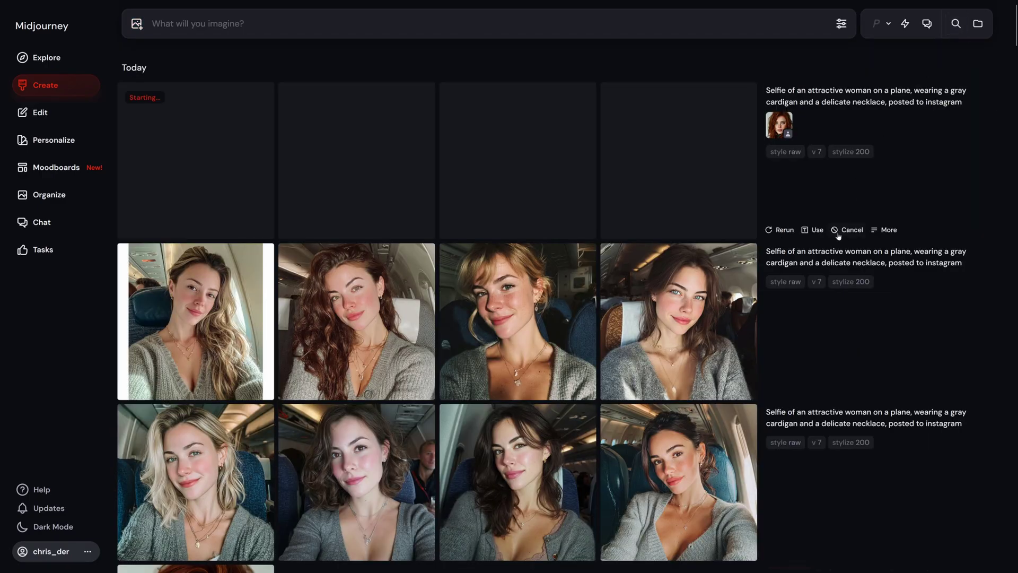
pyautogui.click(817, 230)
pyautogui.click(818, 23)
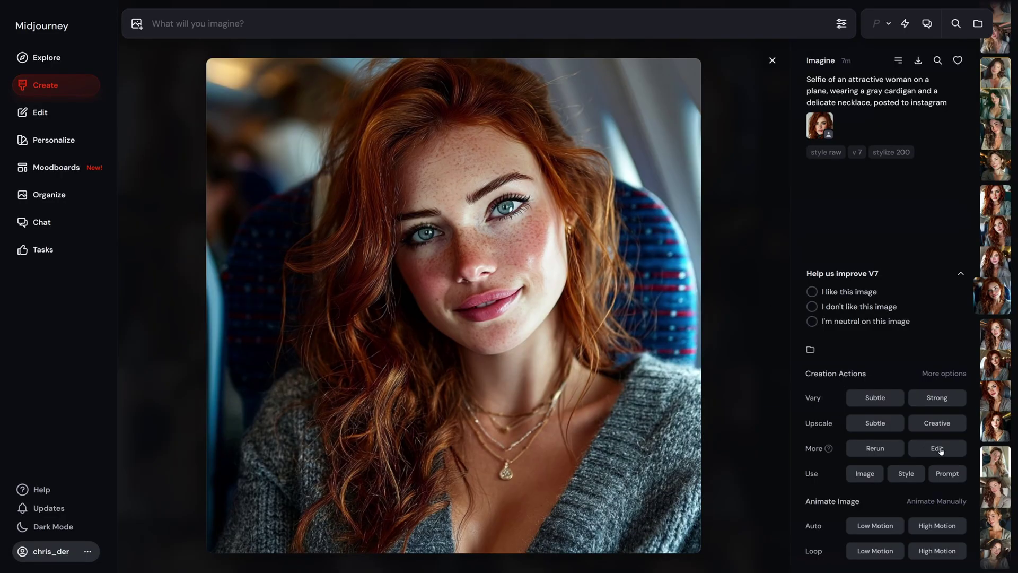
# Extend the red-haired plane selfie's canvas downward and submit the edit
pyautogui.click(937, 449)
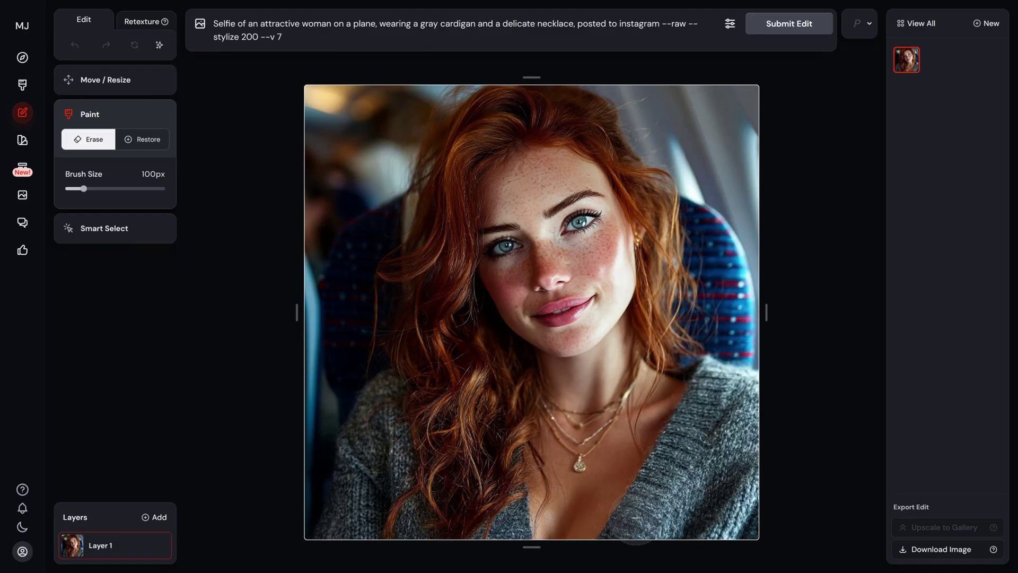
pyautogui.moveTo(532, 548); pyautogui.dragTo(531, 552)
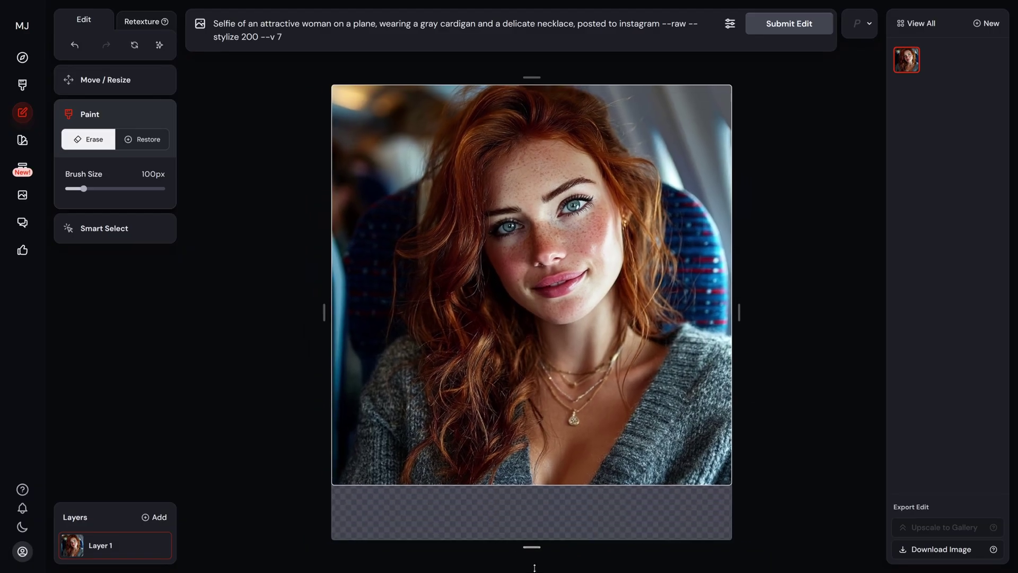
pyautogui.click(801, 26)
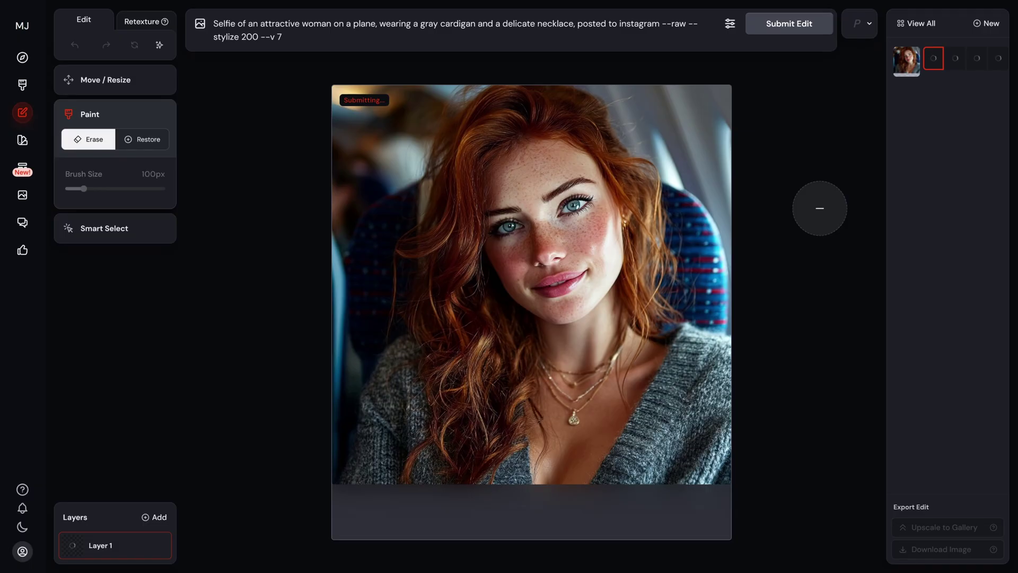
# Compare the outpainted results one by one, ending on the fourth version
pyautogui.click(930, 62)
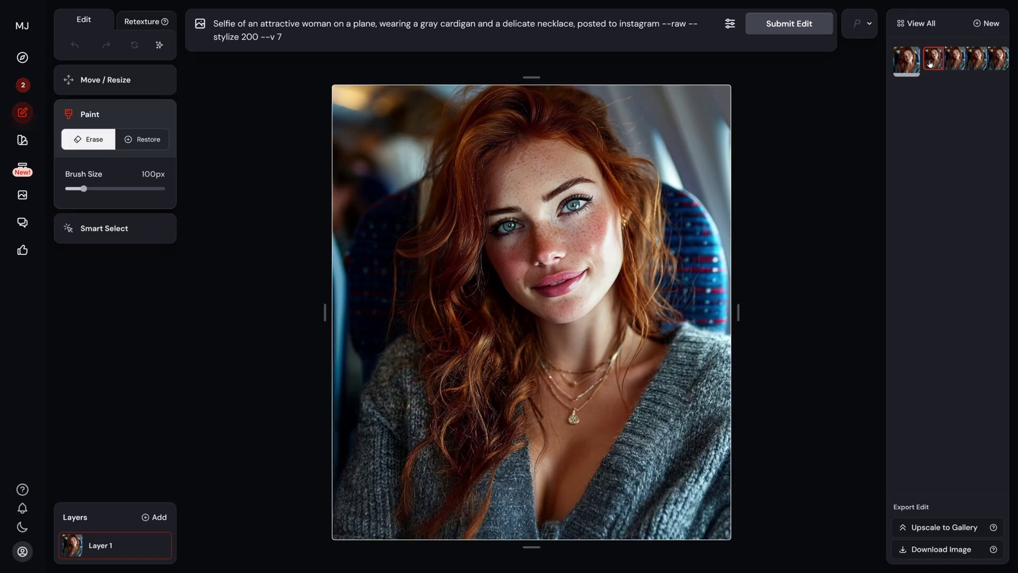
pyautogui.click(955, 60)
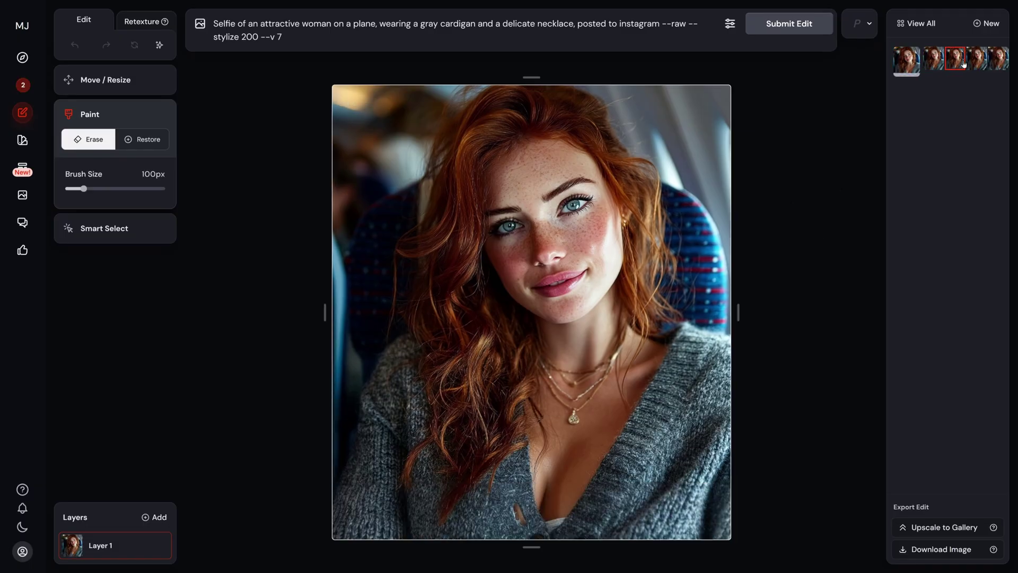
pyautogui.click(977, 61)
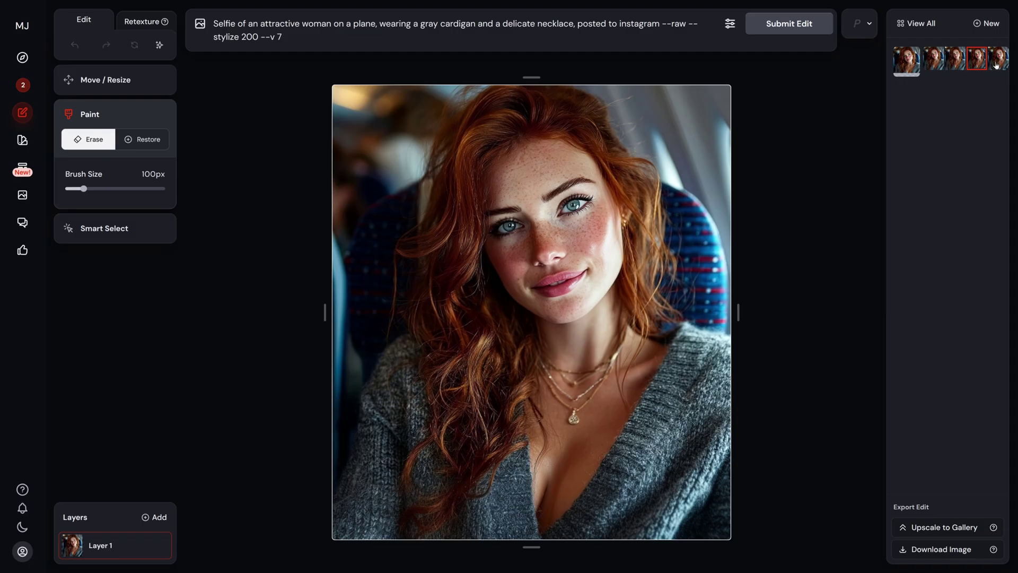
pyautogui.click(997, 65)
pyautogui.click(978, 60)
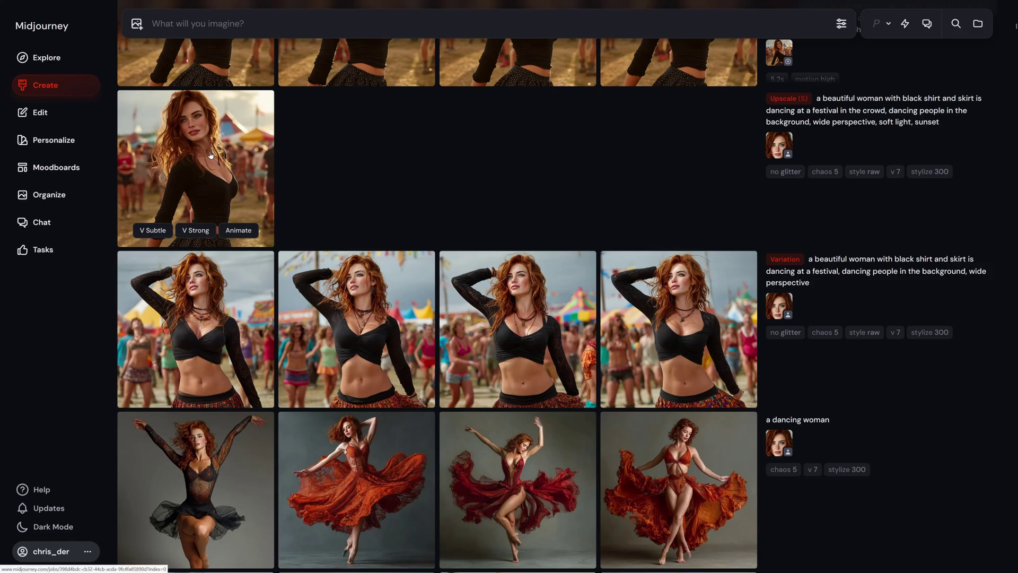
# Animate the upscaled black-shirt festival image with Auto High Motion
pyautogui.click(212, 158)
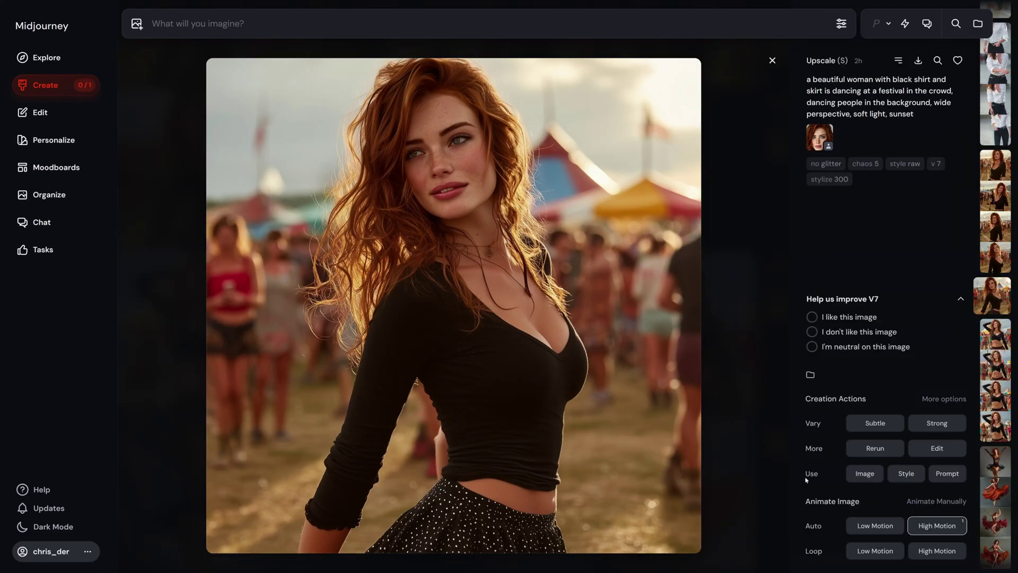
pyautogui.moveTo(814, 527)
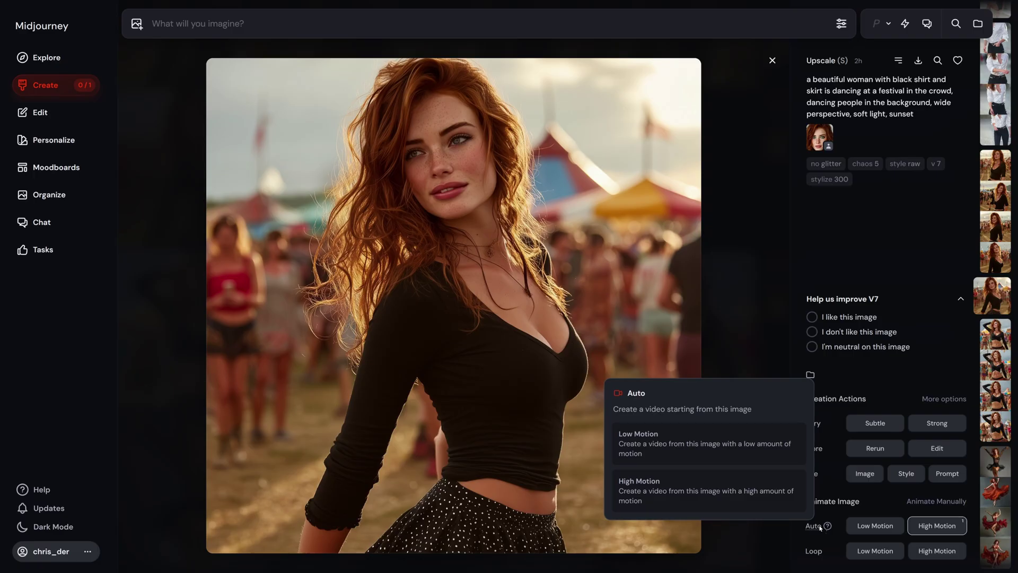
pyautogui.click(937, 527)
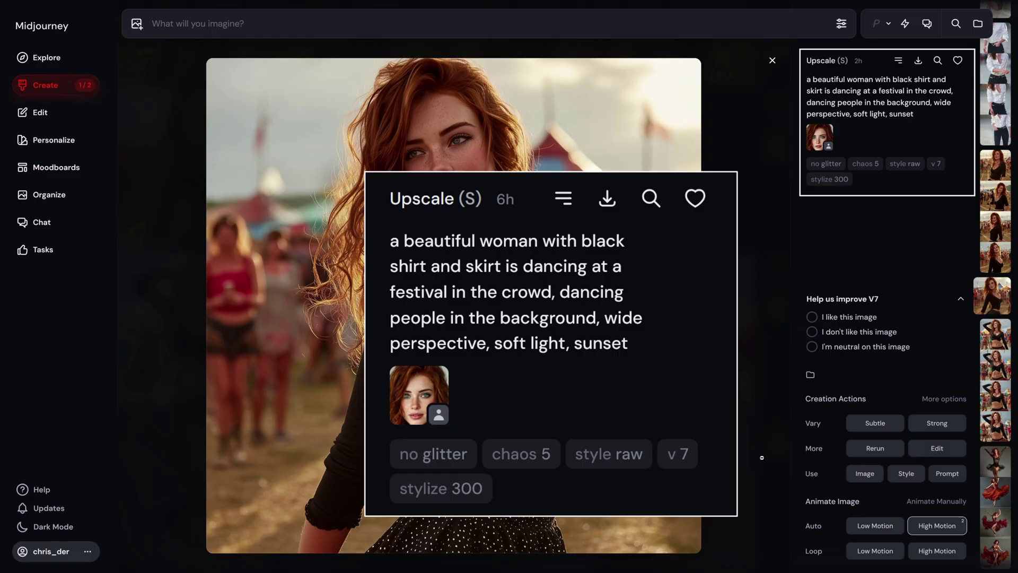
# Close the detail view and scroll up the feed to browse the new videos
pyautogui.click(762, 457)
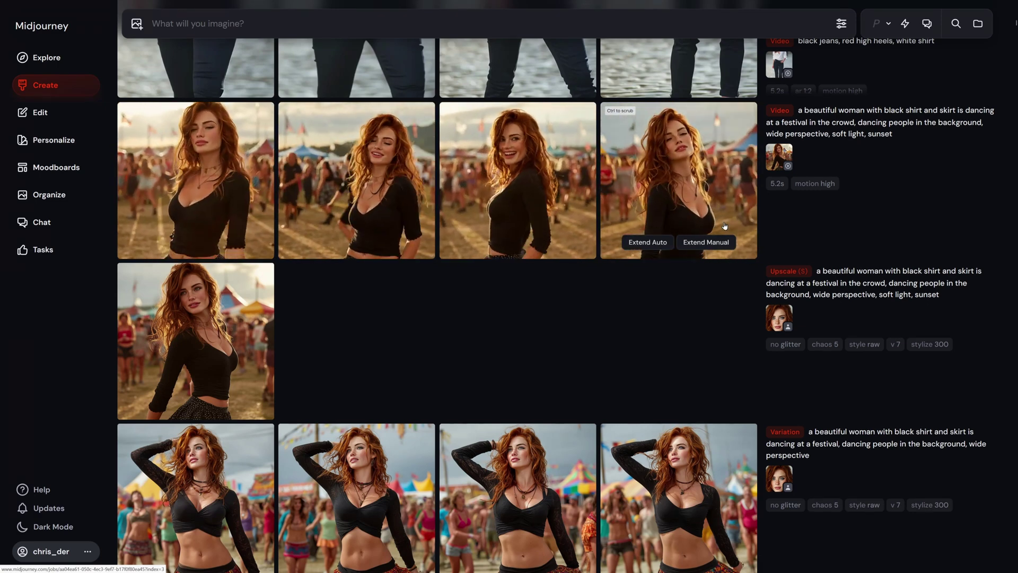
pyautogui.scroll(6, 855, 247)
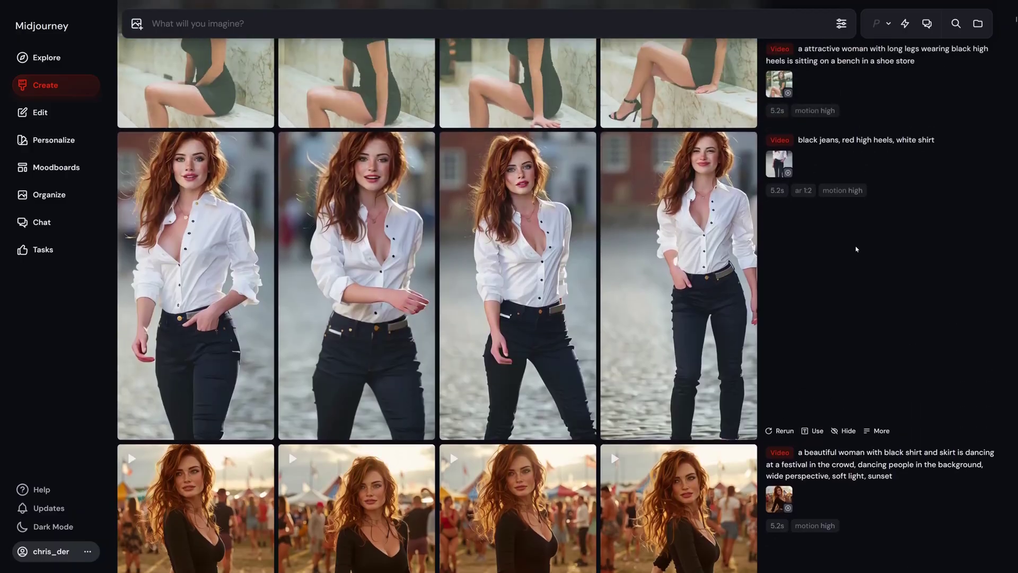
pyautogui.moveTo(741, 270)
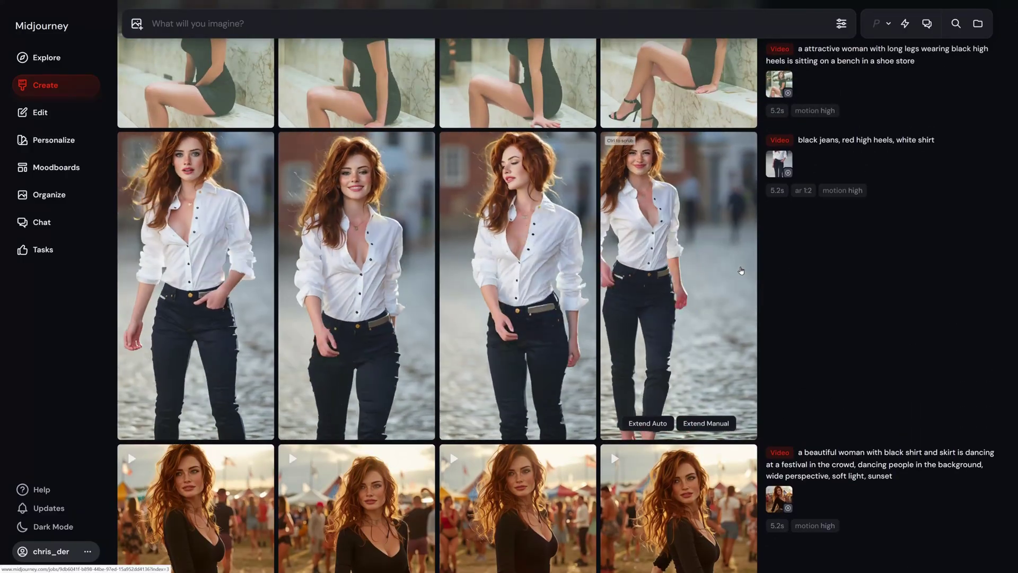
pyautogui.scroll(3, 741, 271)
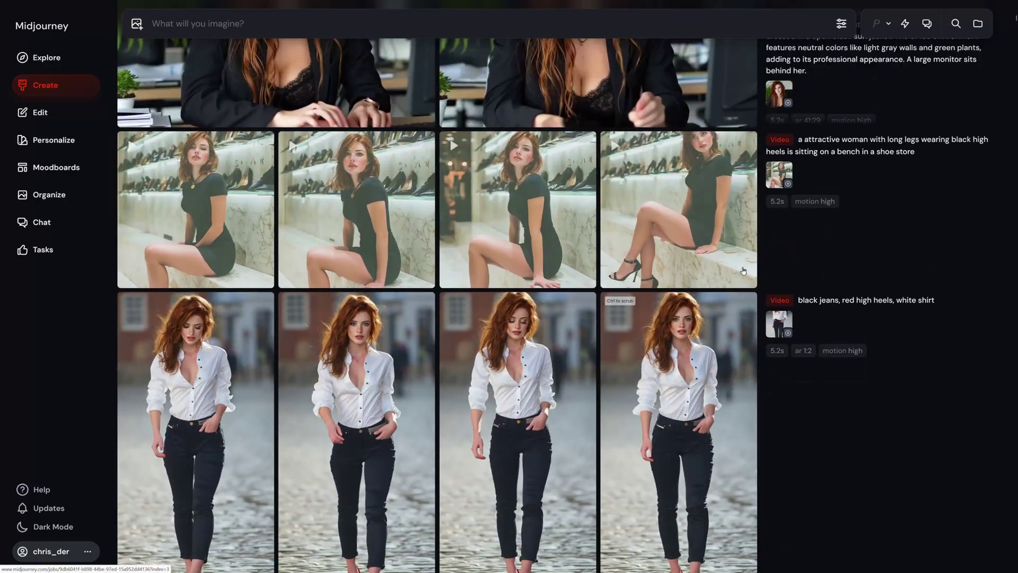
pyautogui.scroll(2, 744, 271)
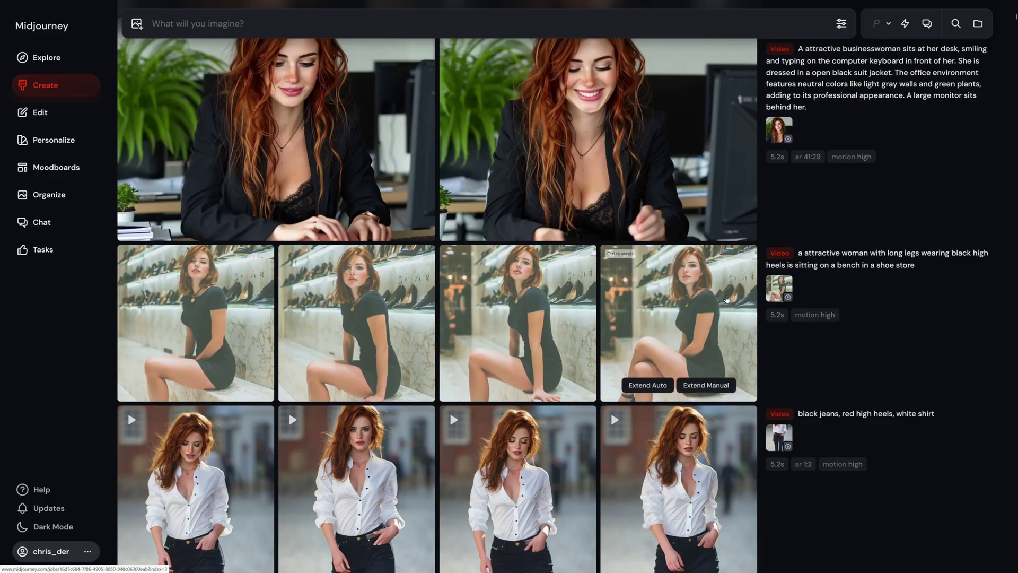
# Open the shoe-store image in the editor and replace the prompt parameters with a black tattoo description
pyautogui.click(726, 300)
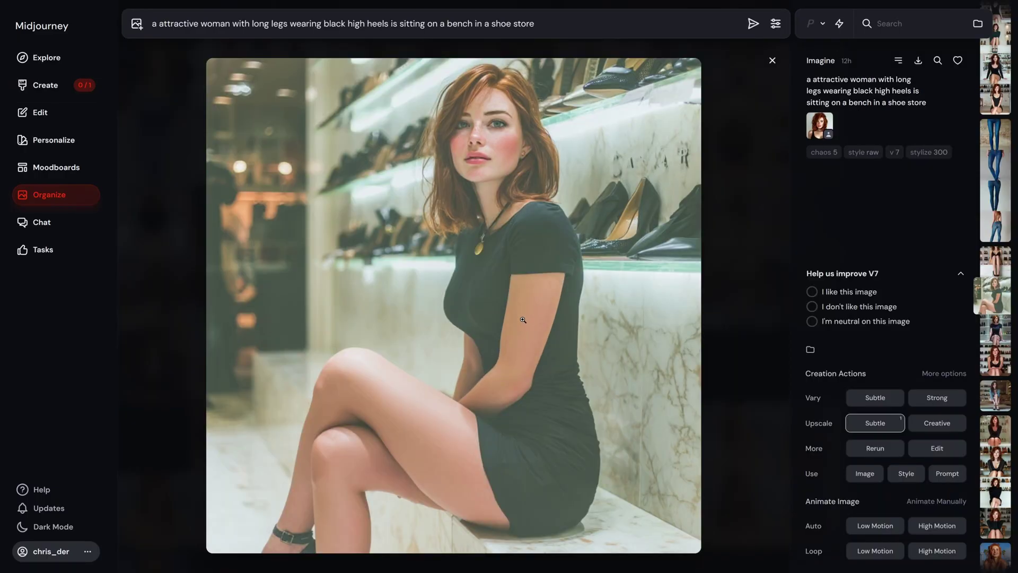
pyautogui.click(937, 448)
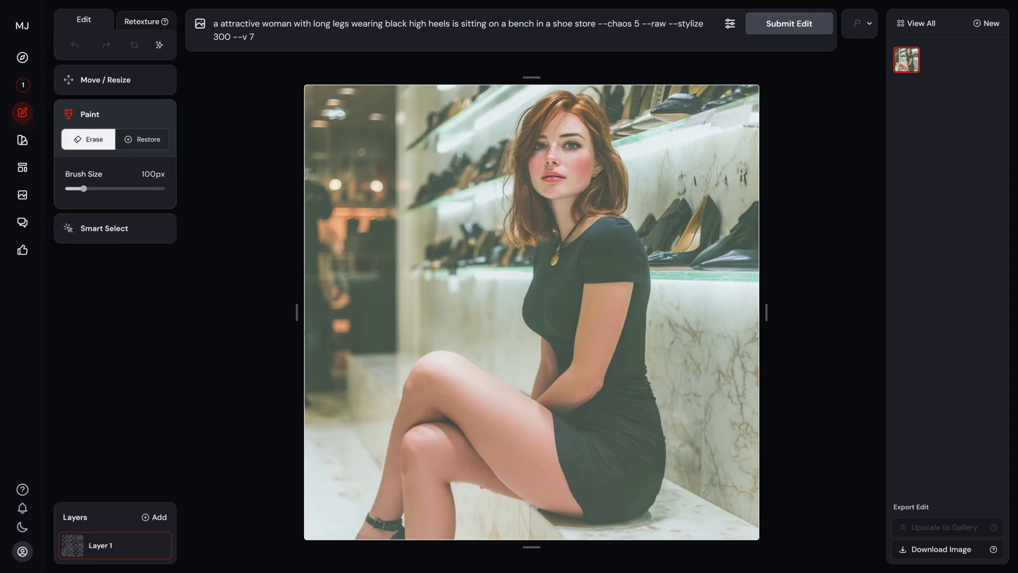
pyautogui.moveTo(600, 24); pyautogui.dragTo(627, 49)
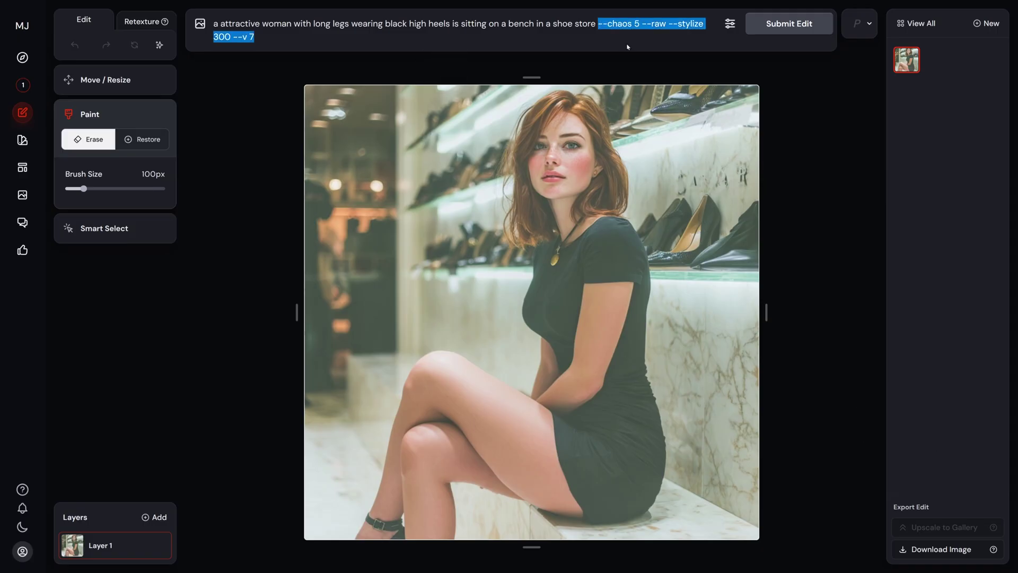
pyautogui.press('BackSpace')
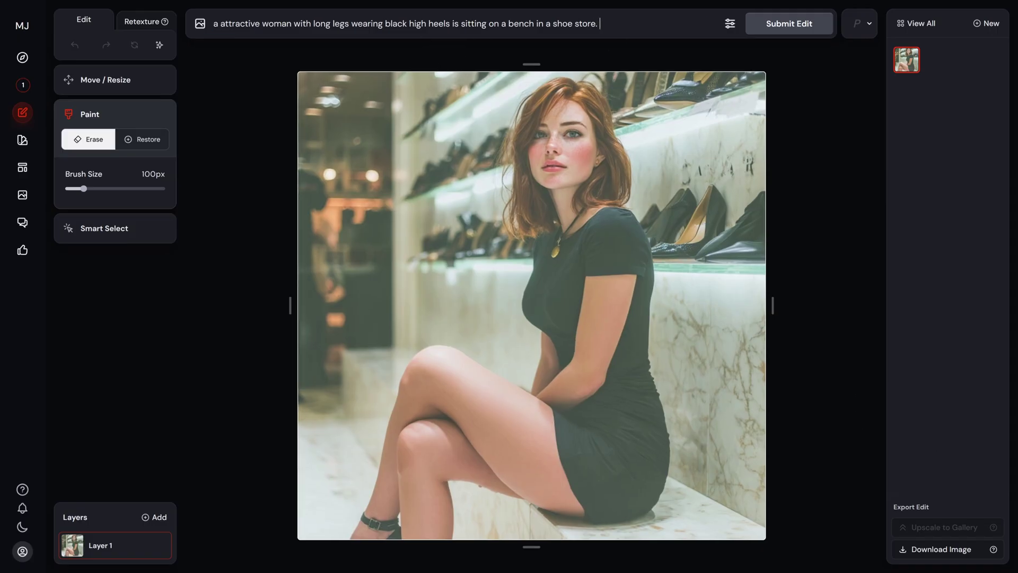
pyautogui.write('She has a black tattoo on her arm.')
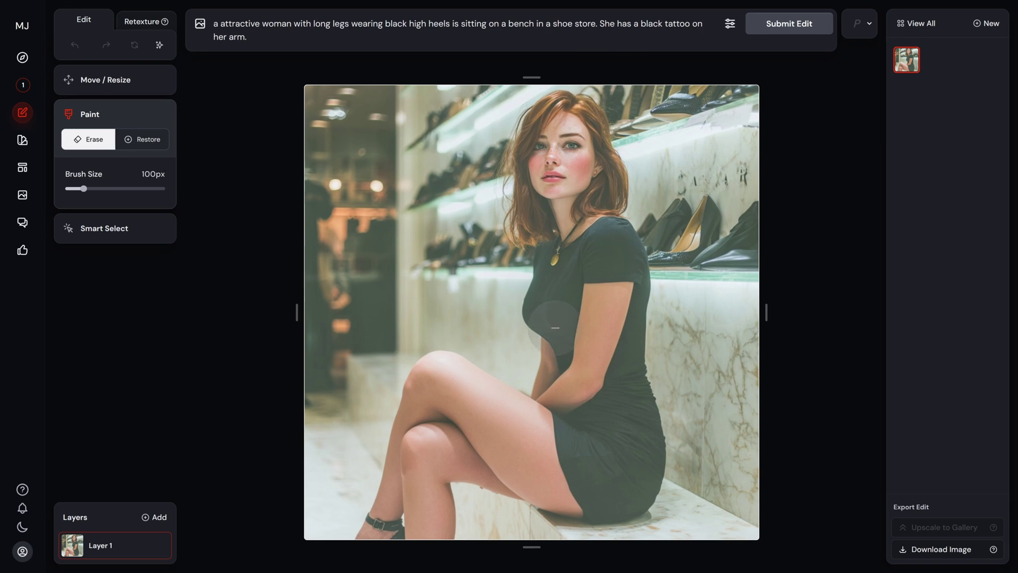
# Erase the woman's upper arm and choose the fourth result, the one with a leaf tattoo
pyautogui.scroll(-4, 610, 318)
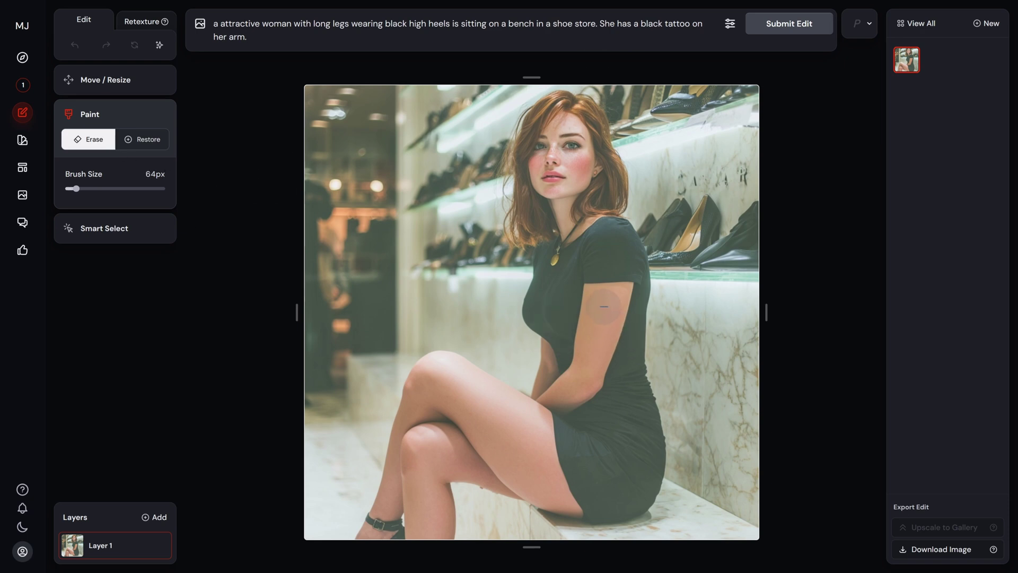
pyautogui.moveTo(604, 307); pyautogui.dragTo(599, 322)
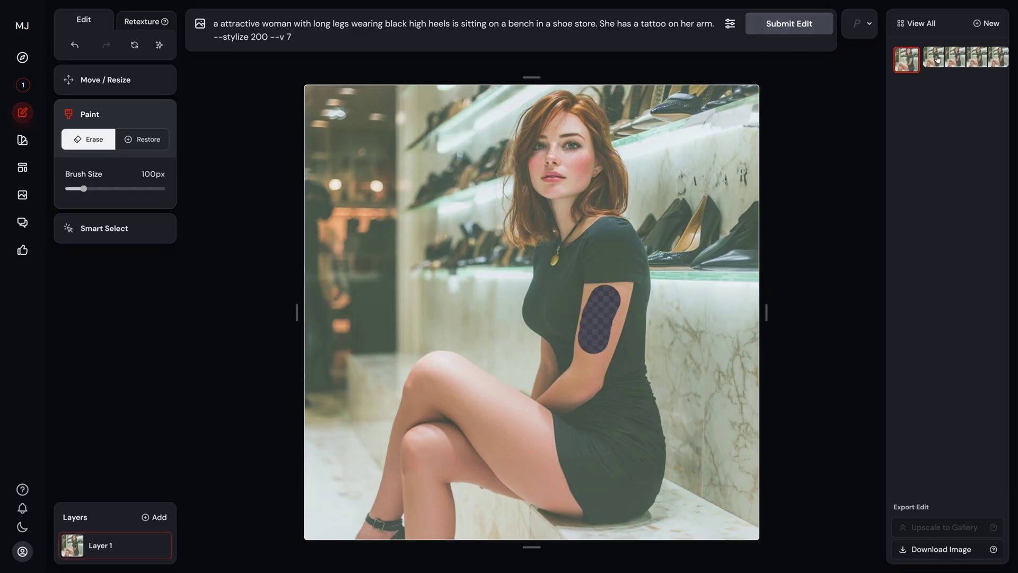
pyautogui.click(938, 59)
pyautogui.click(978, 57)
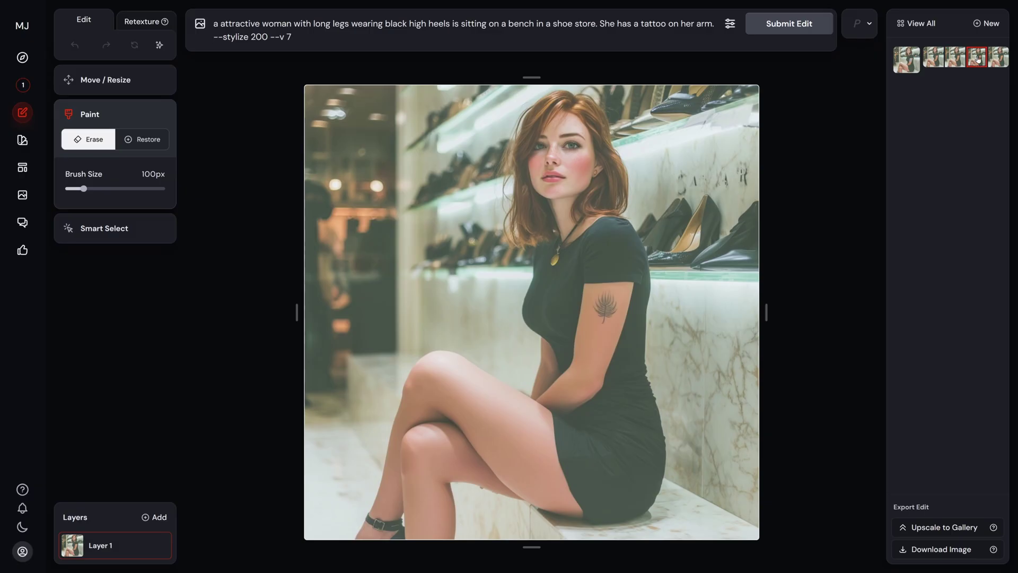